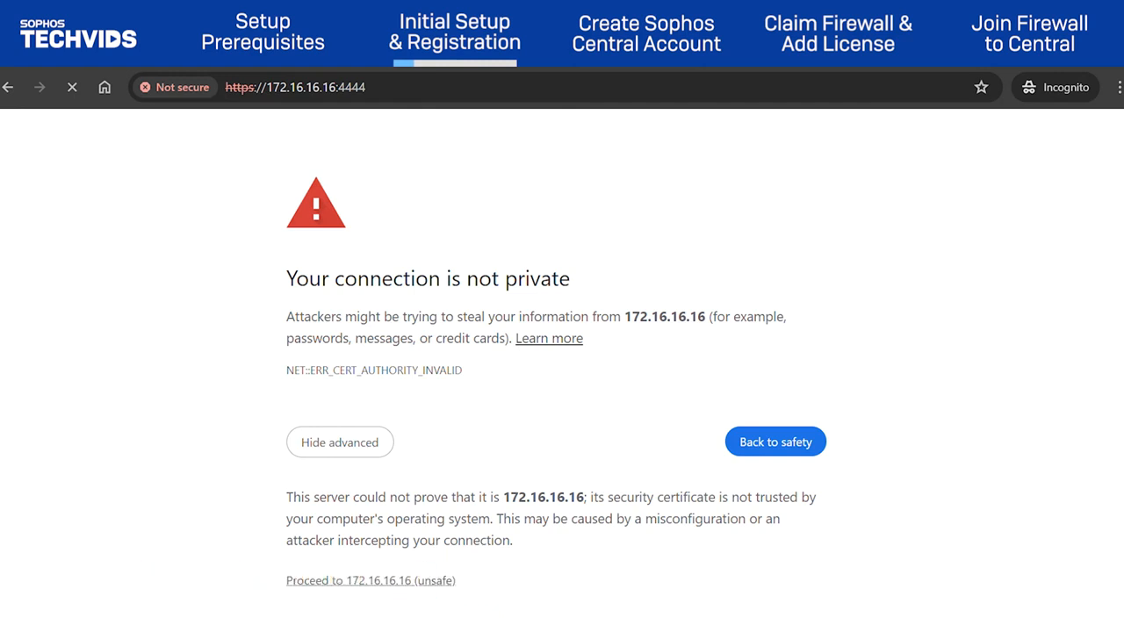
# Step: Proceed past the certificate warning to 172.16.16.16, accept the Sophos End User Terms of Use and start the setup
pyautogui.click(393, 582)
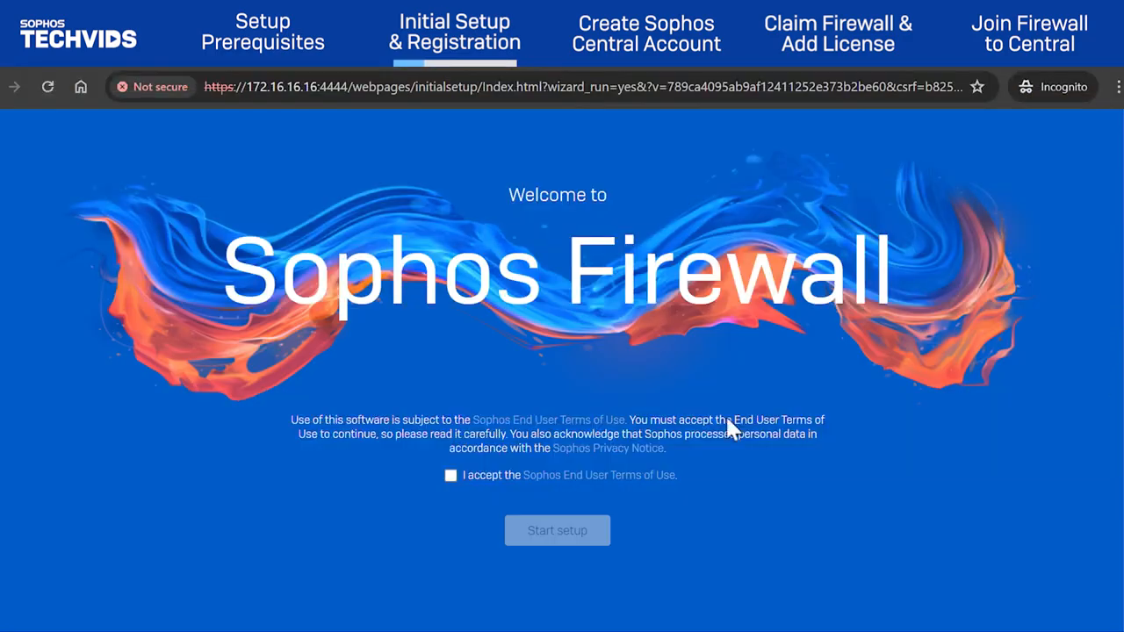
pyautogui.click(451, 476)
pyautogui.click(548, 532)
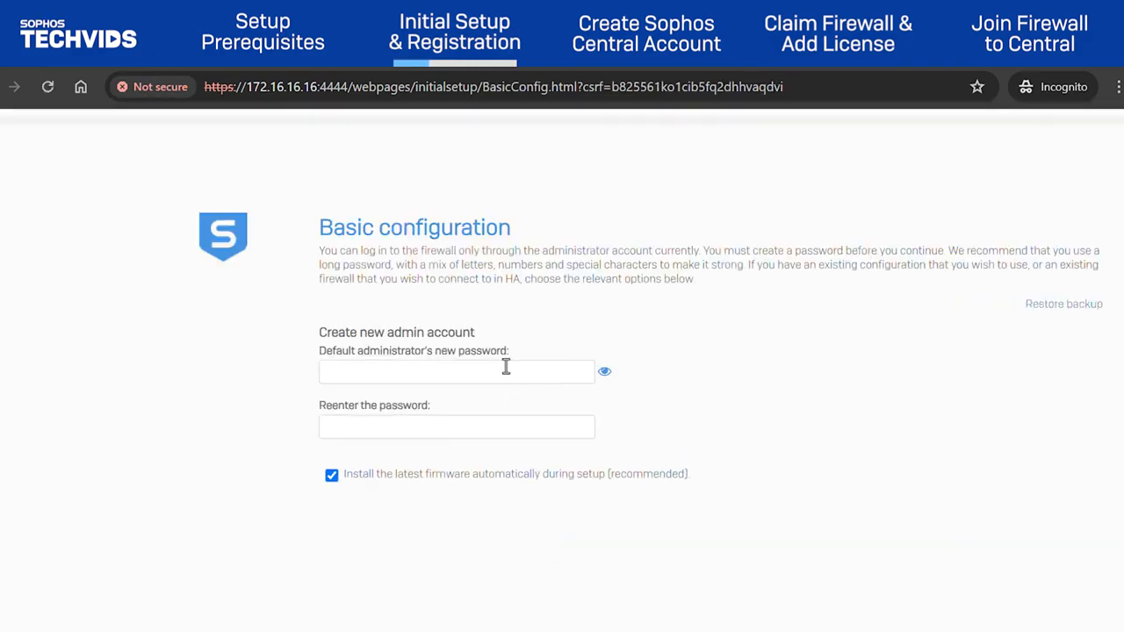
# Step: Create and confirm the default administrator's new password, keep automatic firmware installation enabled, and continue
pyautogui.click(505, 369)
pyautogui.write('••••••••••')
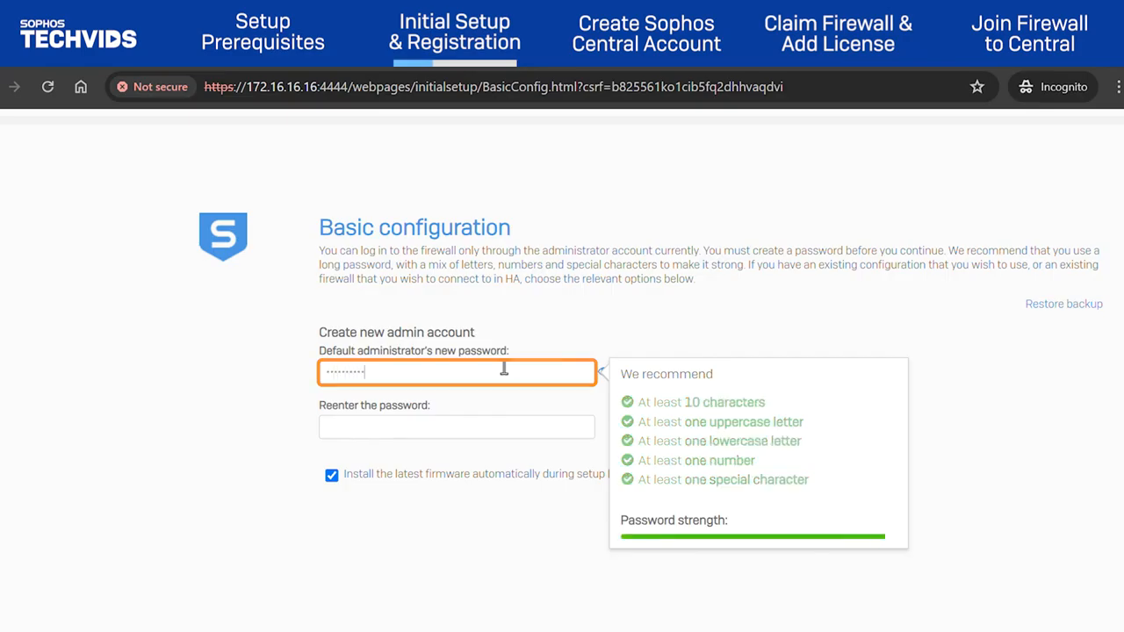
pyautogui.press('Tab')
pyautogui.write('••••••••••')
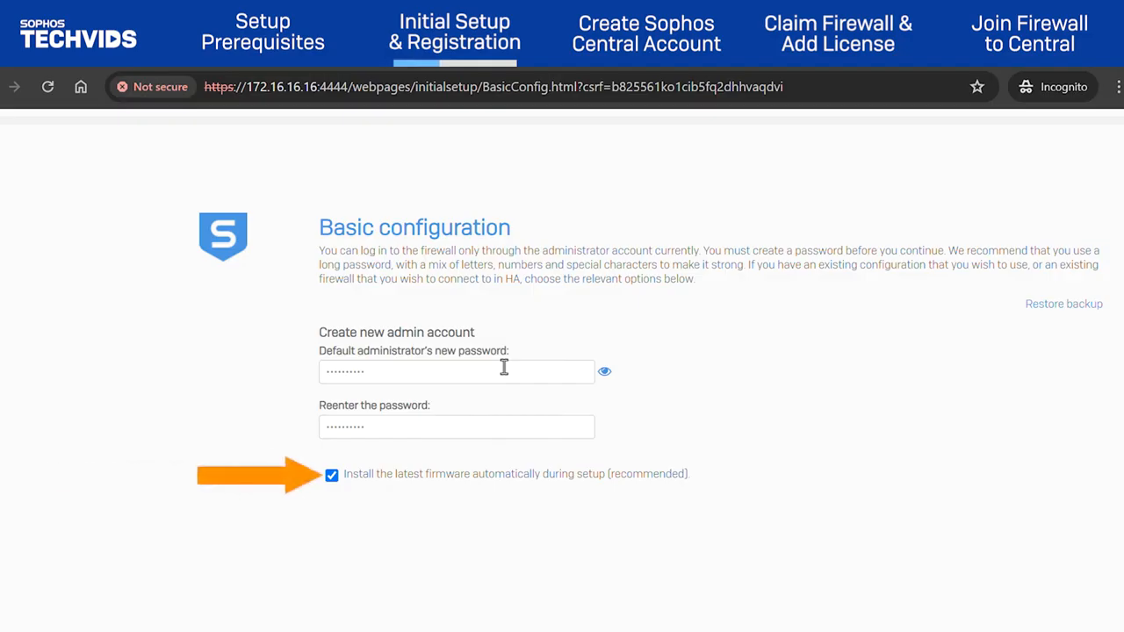
pyautogui.scroll(-3, 670, 594)
pyautogui.click(1053, 581)
# Step: Create and repeat the secure storage master key, acknowledge that it is stored in a secure location, and continue
pyautogui.click(497, 291)
pyautogui.write('••••••••••••••')
pyautogui.press('Tab')
pyautogui.write('••••••••••••••')
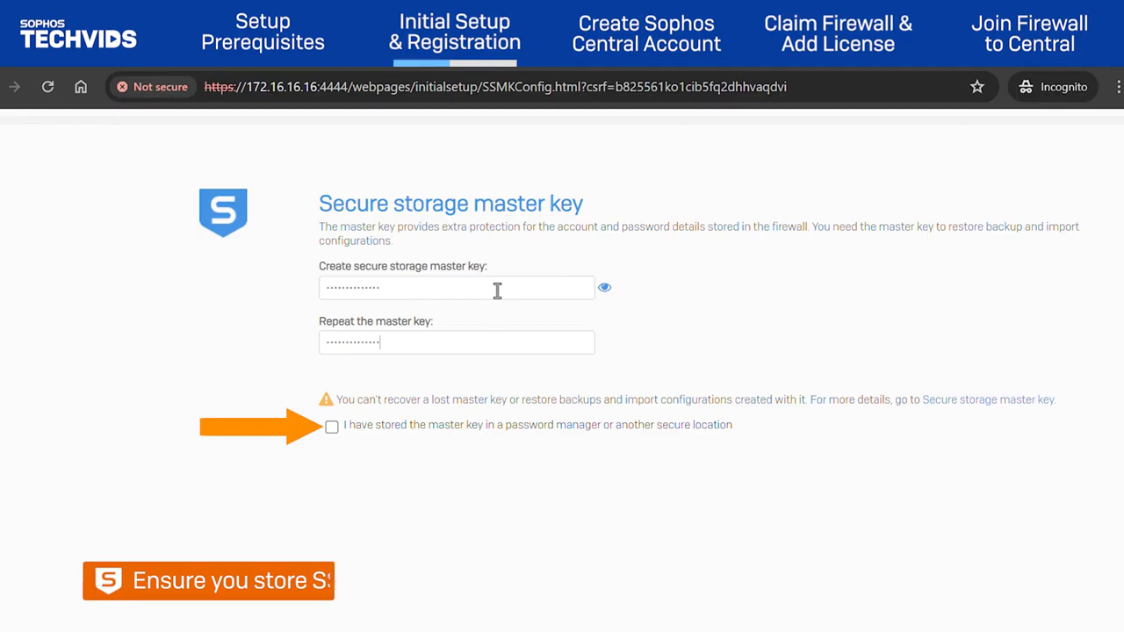
pyautogui.click(678, 425)
pyautogui.scroll(-2, 562, 351)
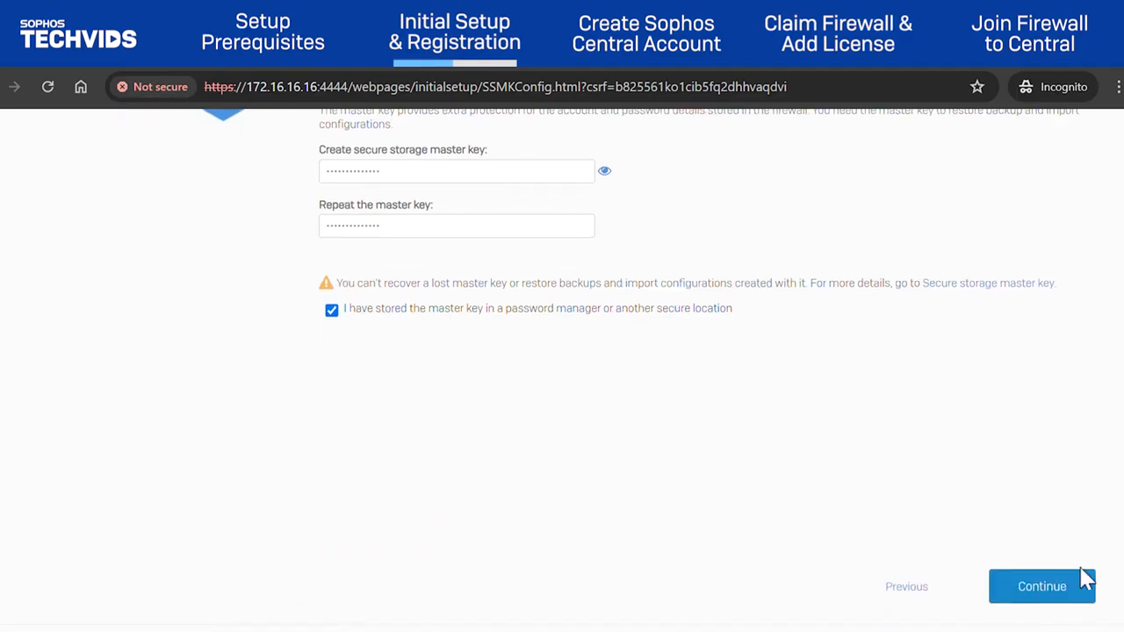
pyautogui.click(1063, 592)
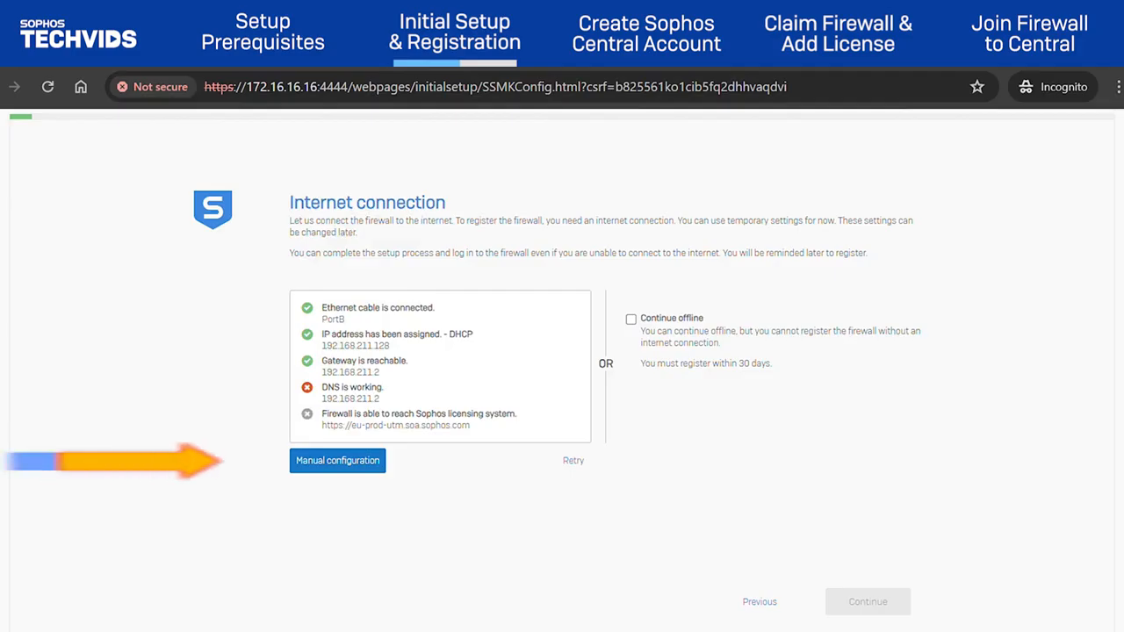
# Step: Manually configure PortB's internet connection with 8.8.8.8 as DNS server 1, apply it, and continue the setup
pyautogui.click(331, 462)
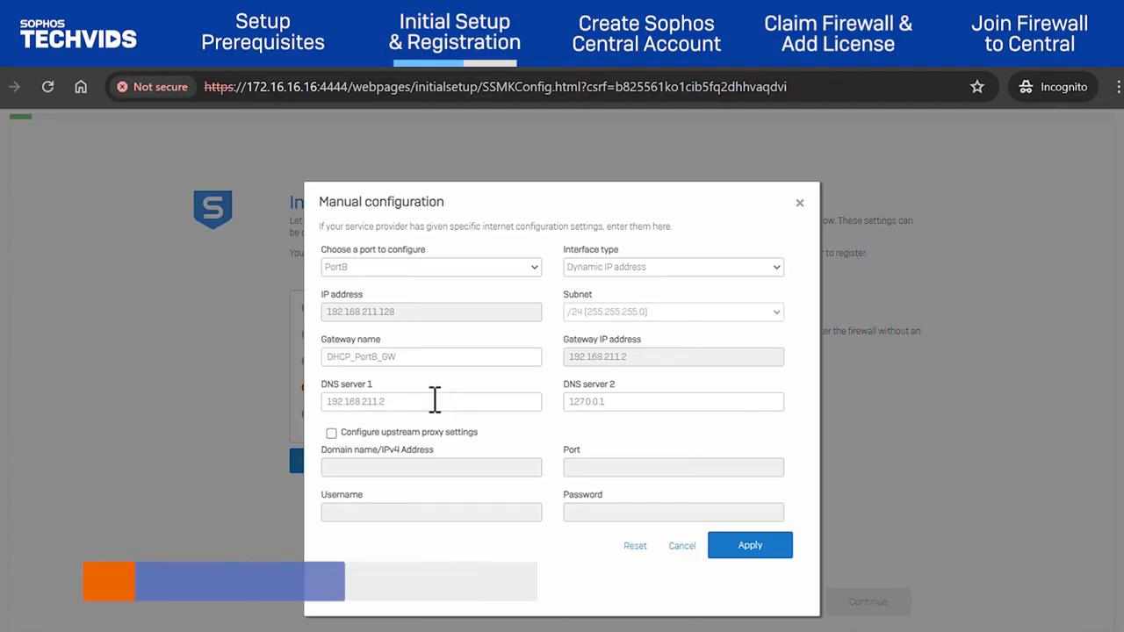
pyautogui.tripleClick(434, 399)
pyautogui.write('8.8.8.8')
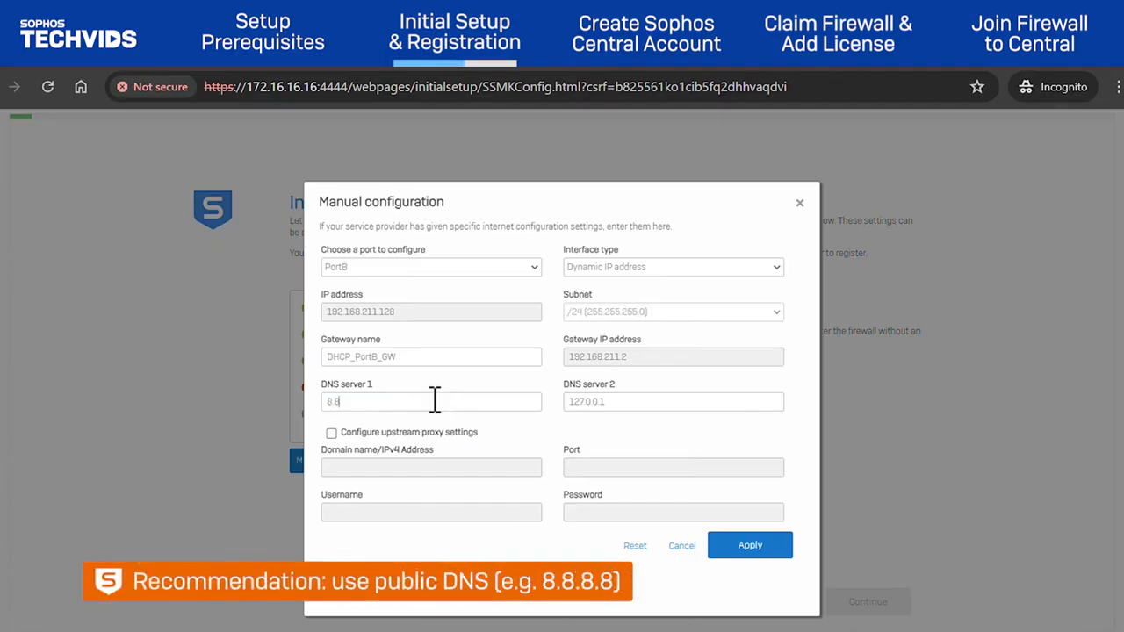
pyautogui.click(753, 550)
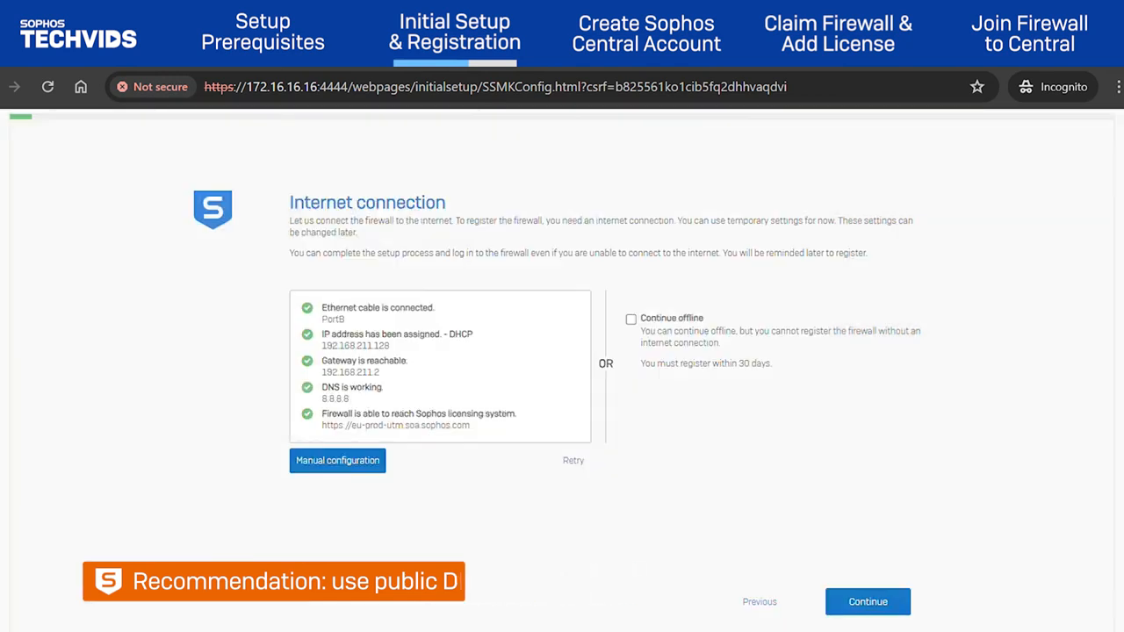
pyautogui.click(895, 607)
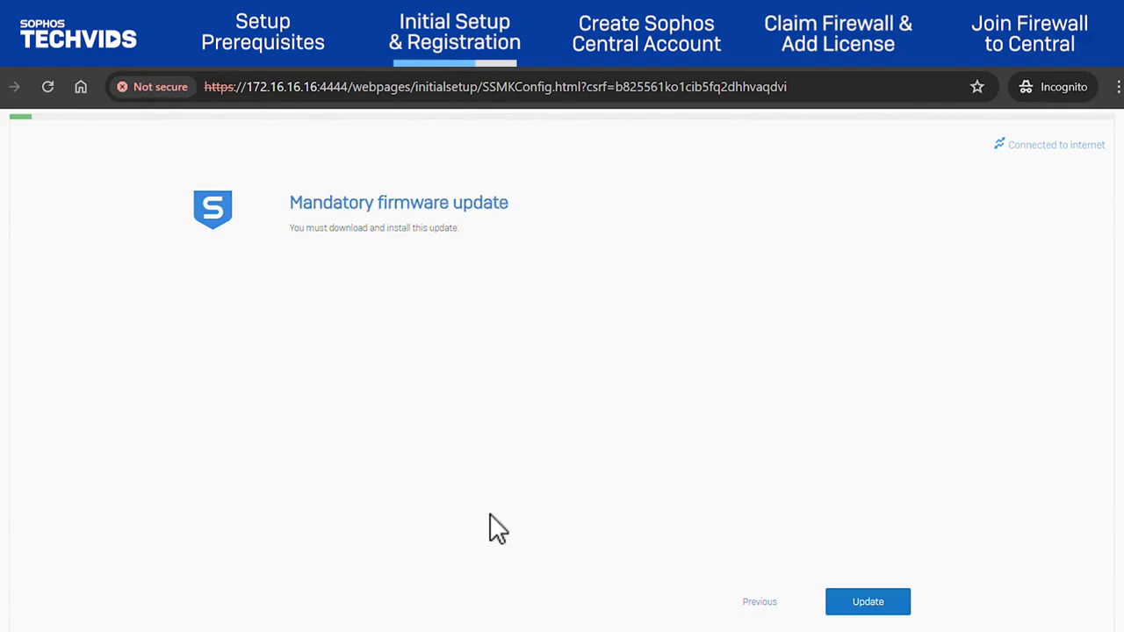
# Step: Run the mandatory firmware update and log back in to the firewall as admin with the administrator password
pyautogui.click(907, 608)
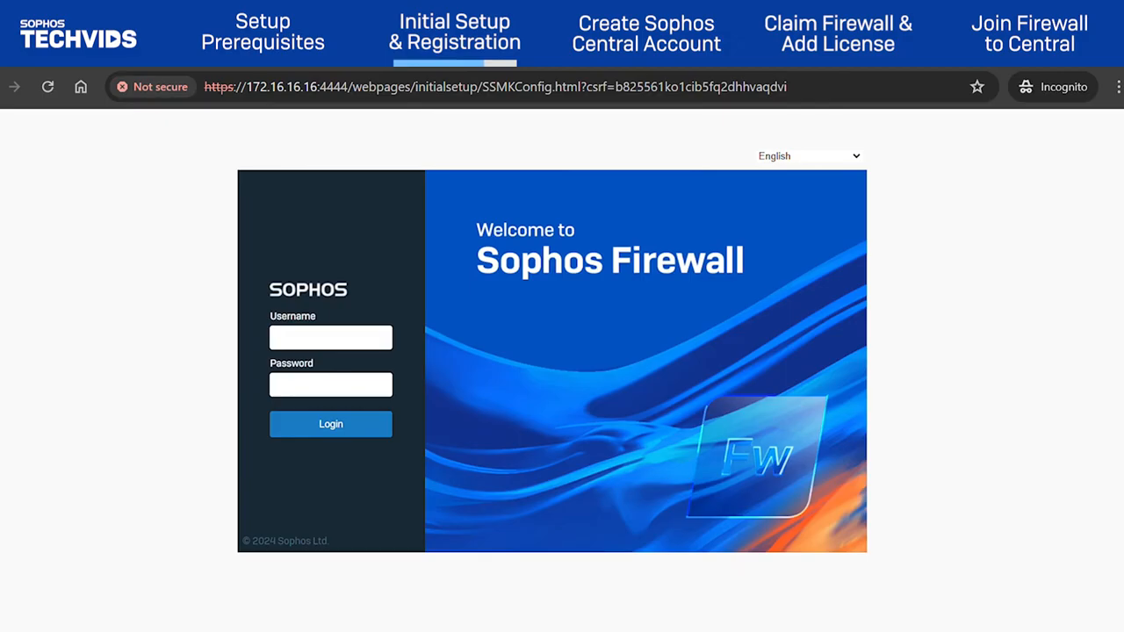
pyautogui.click(327, 338)
pyautogui.write('admin')
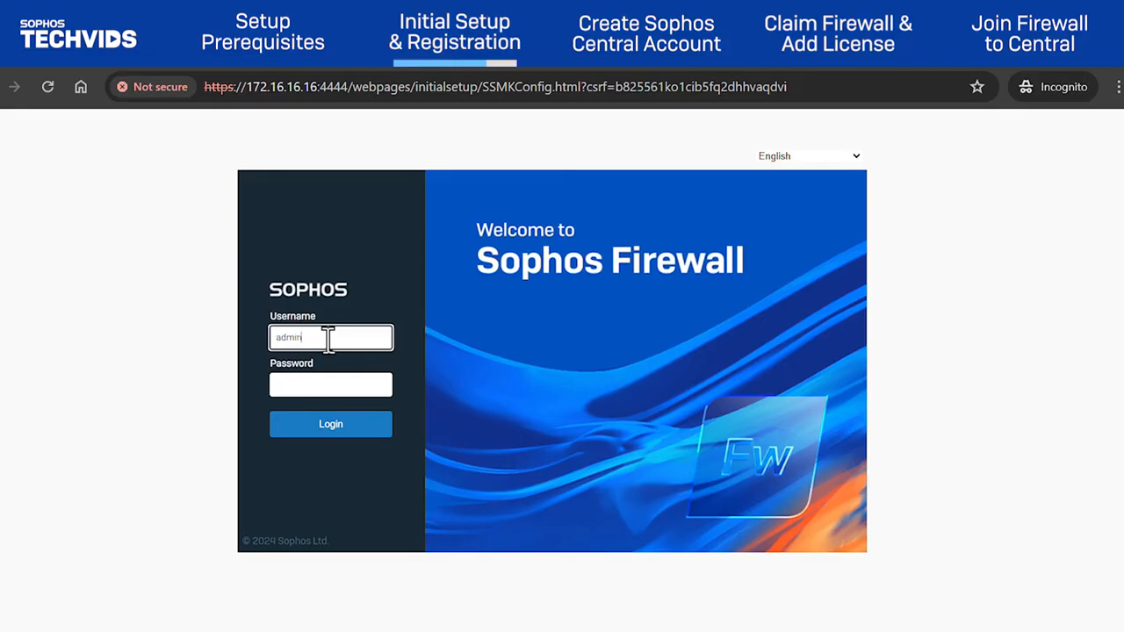
pyautogui.press('Tab')
pyautogui.write('*********')
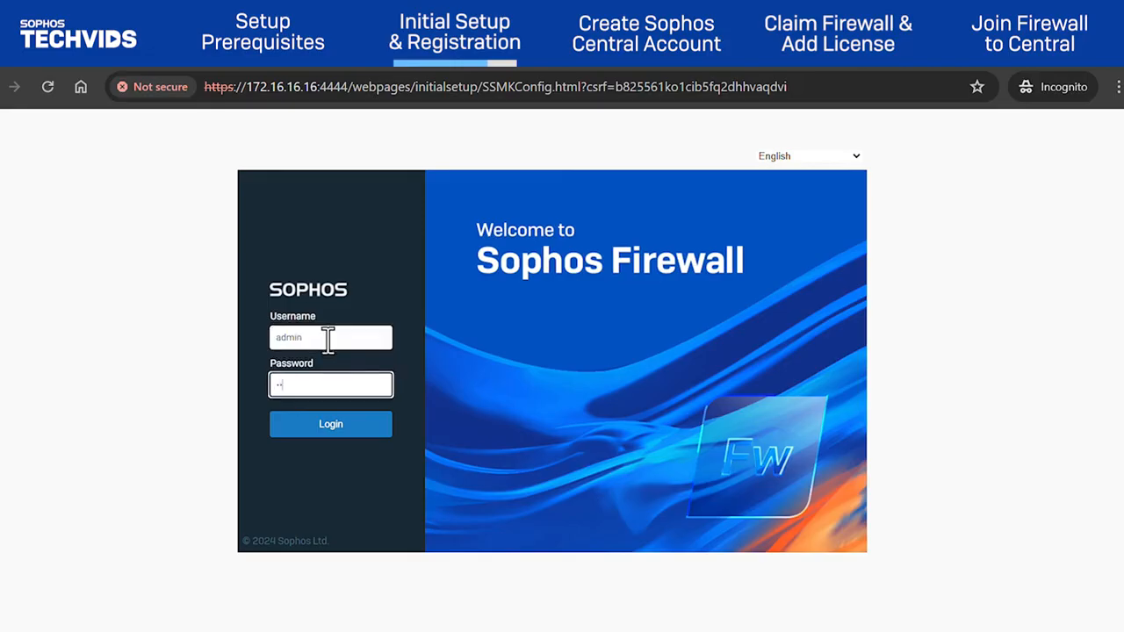
pyautogui.write('**')
pyautogui.press('Return')
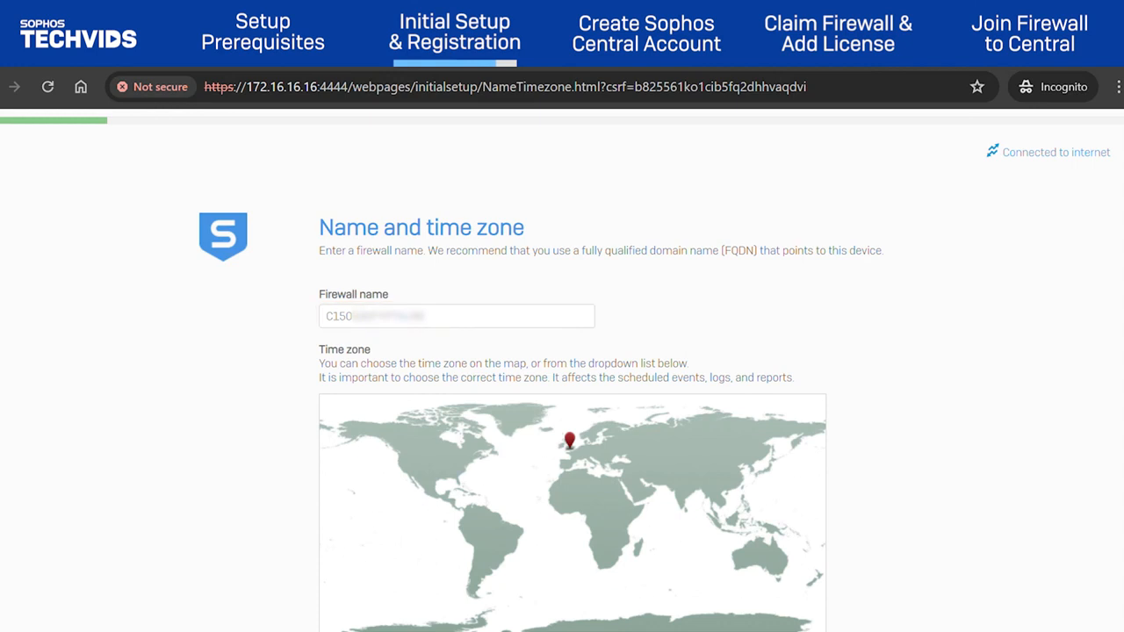
# Step: Set the firewall's time zone to America/Vancouver and the current time to 11:58 AM, and continue
pyautogui.scroll(-2, 680, 332)
pyautogui.click(589, 533)
pyautogui.moveTo(585, 452); pyautogui.dragTo(586, 359)
pyautogui.click(510, 427)
pyautogui.click(545, 564)
pyautogui.click(534, 530)
pyautogui.click(579, 563)
pyautogui.click(566, 529)
pyautogui.click(618, 562)
pyautogui.click(613, 580)
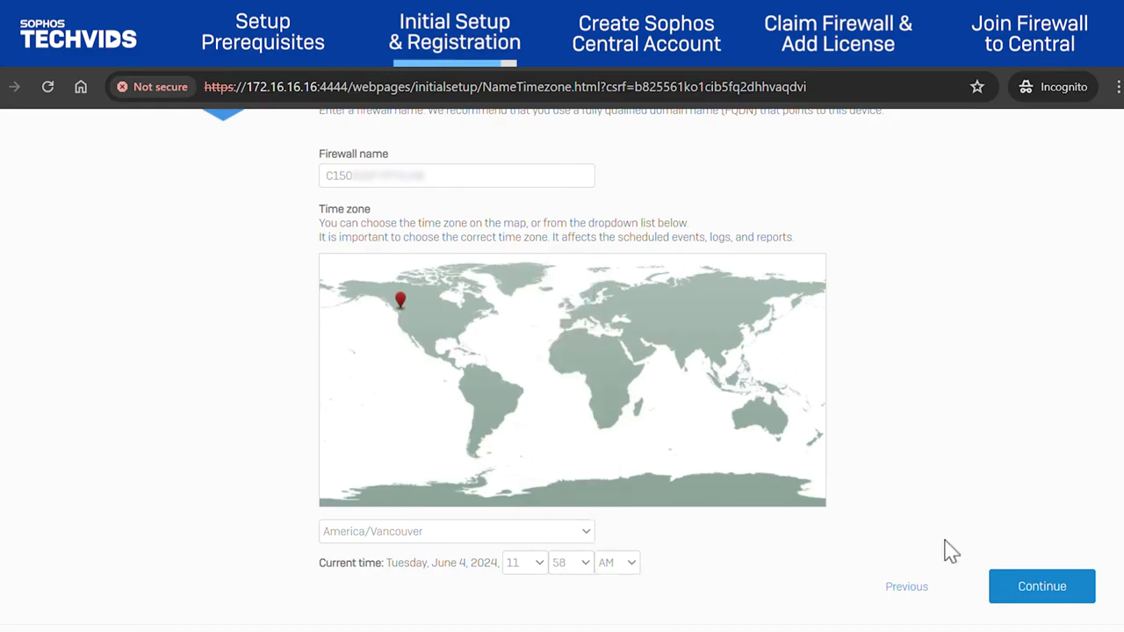
pyautogui.click(1060, 596)
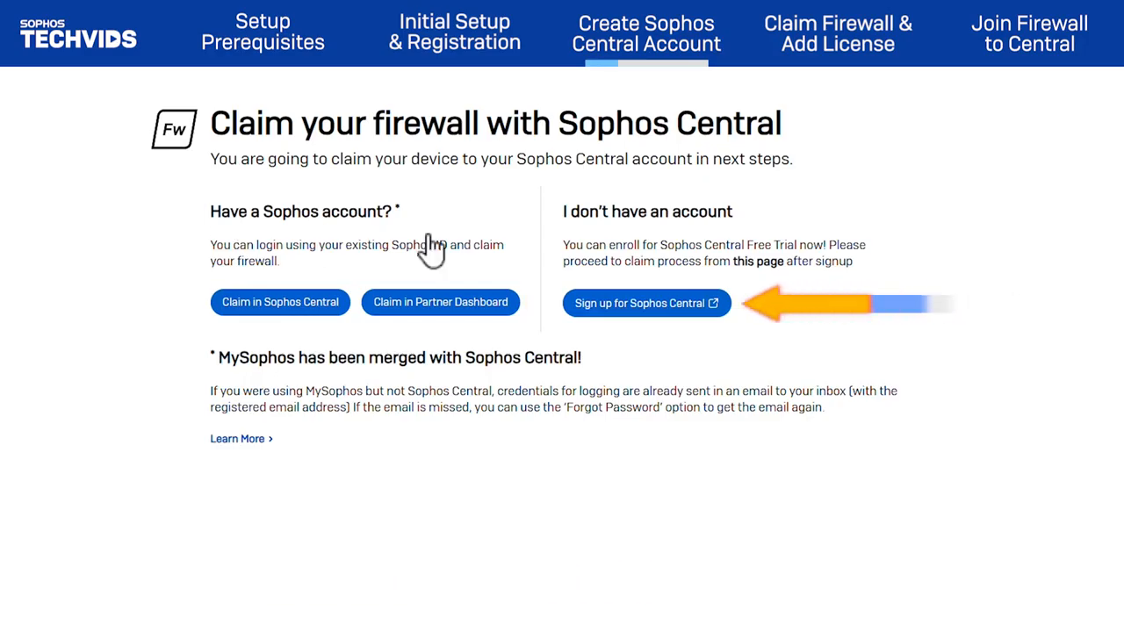
# Step: Open the Sophos Central sign-up form and enter the first name, last name, business email and company name
pyautogui.click(654, 306)
pyautogui.write('Emmosophos')
pyautogui.press('Tab')
pyautogui.write('Sophos')
pyautogui.press('Tab')
pyautogui.press('Tab')
pyautogui.write('emmosophos')
# Step: Choose IT Director/Manager as job role, enter the phone number, and set the country to Canada and the state to British Columbia
pyautogui.press('Tab')
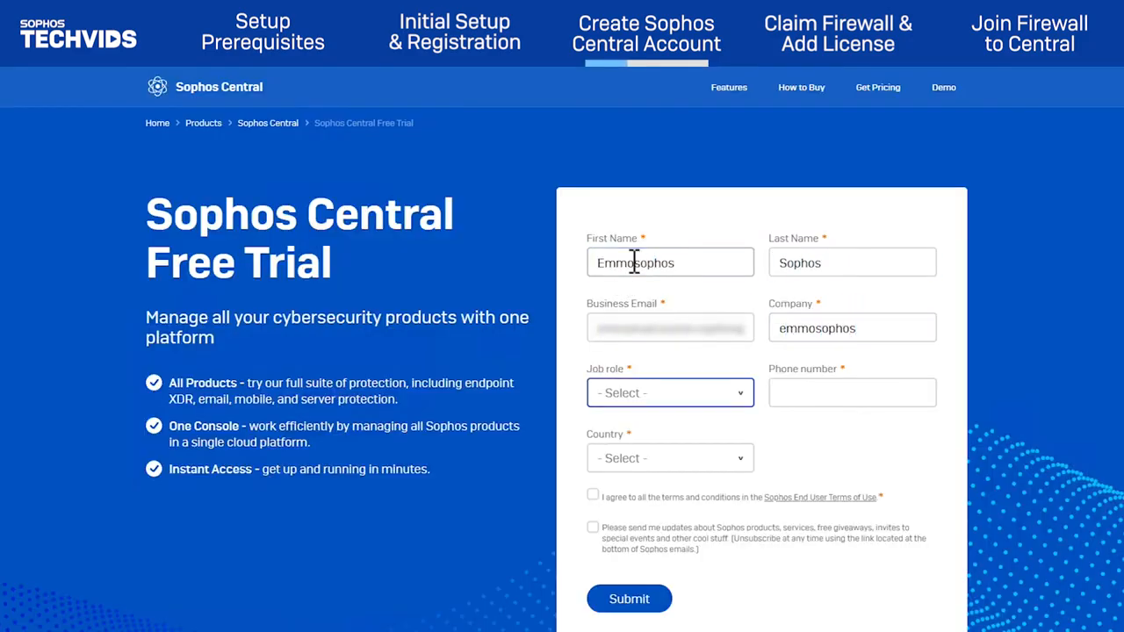
pyautogui.press('i')
pyautogui.press('Tab')
pyautogui.write('555888777')
pyautogui.press('Tab')
pyautogui.write('can')
pyautogui.click(904, 458)
pyautogui.click(852, 260)
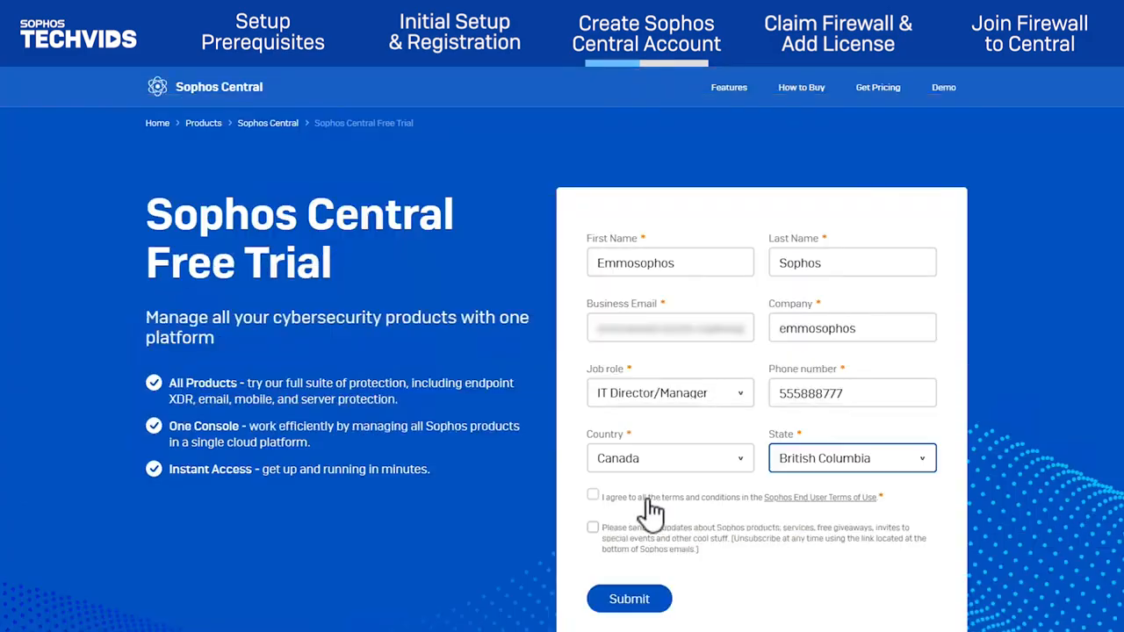
# Step: Agree to the Sophos End User Terms of Use and submit the Sophos Central free trial form
pyautogui.click(594, 496)
pyautogui.scroll(-2, 723, 547)
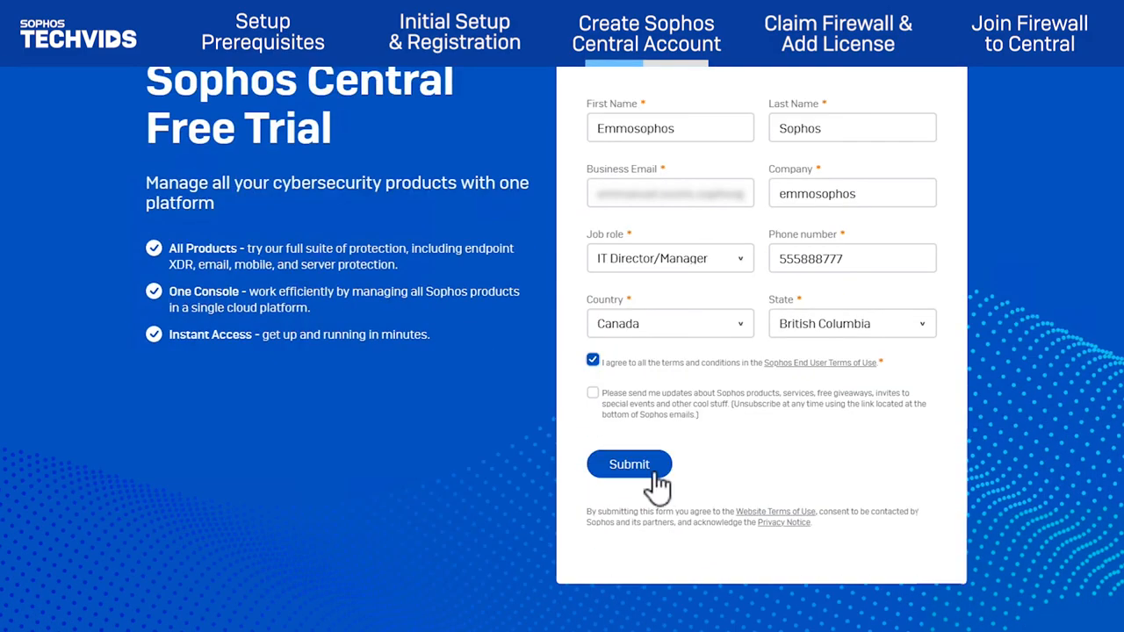
pyautogui.click(657, 481)
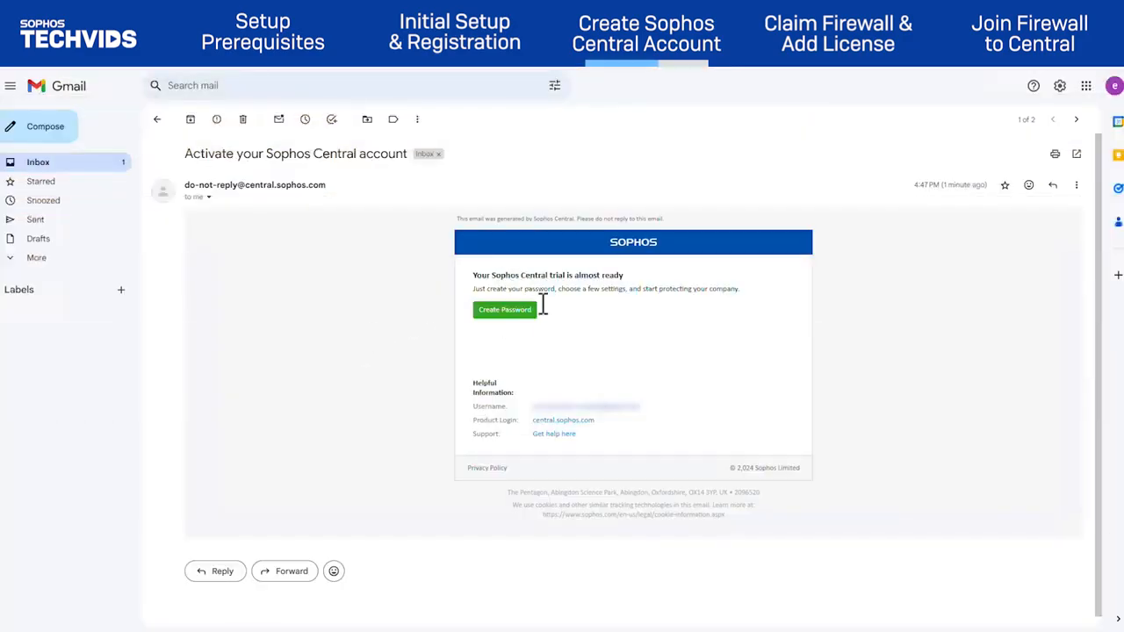
# Step: Open the password creation page from the Sophos Central activation email, and enter and confirm the new account password
pyautogui.click(506, 310)
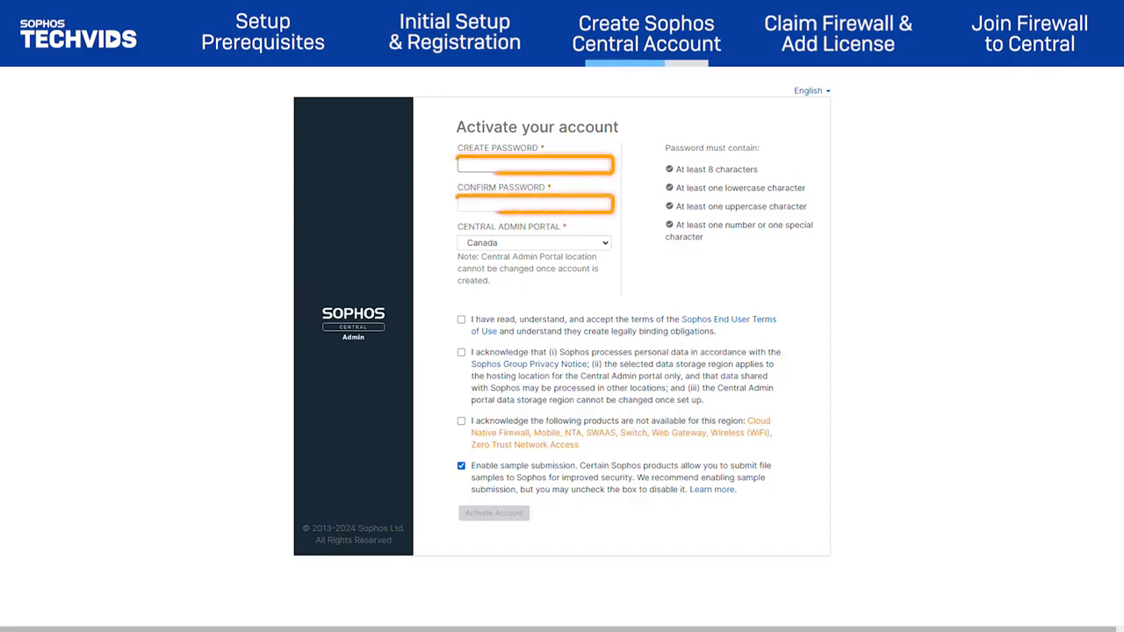
pyautogui.click(576, 167)
pyautogui.write('••••••••••')
pyautogui.press('Tab')
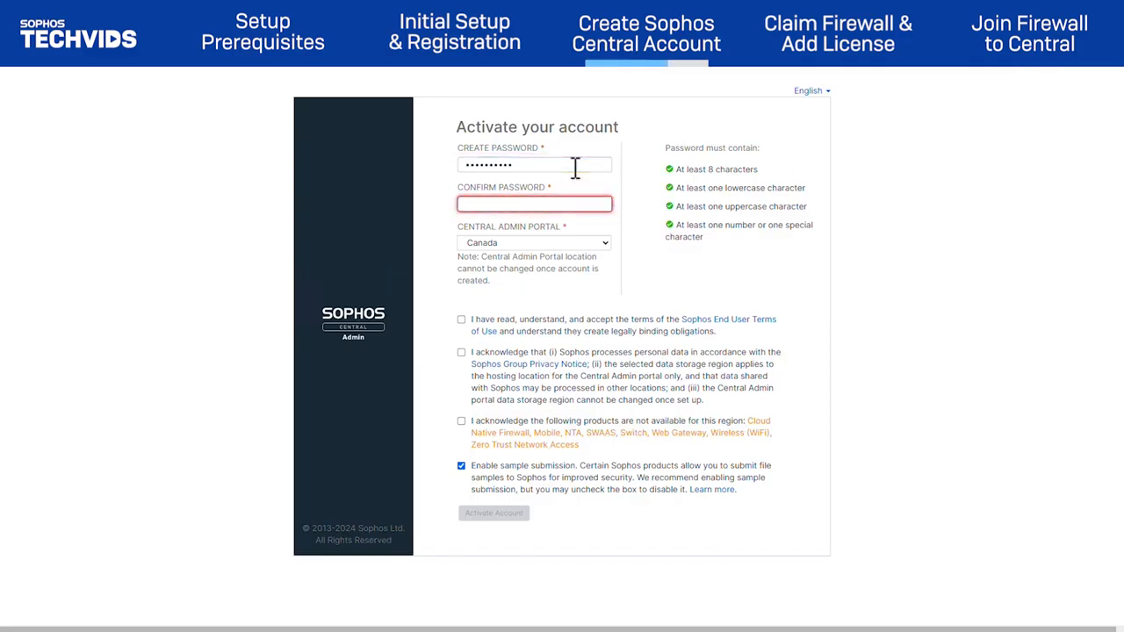
pyautogui.write('••••••••••')
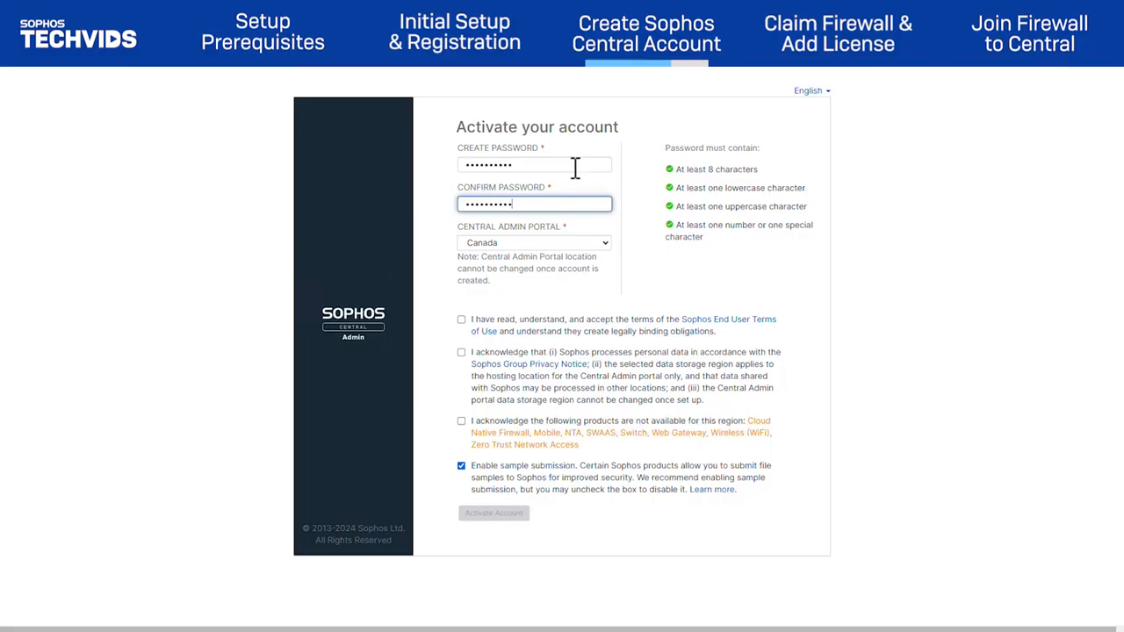
# Step: Accept the terms of use, the privacy notice and the regional product availability acknowledgement, and activate the Sophos Central account
pyautogui.click(462, 321)
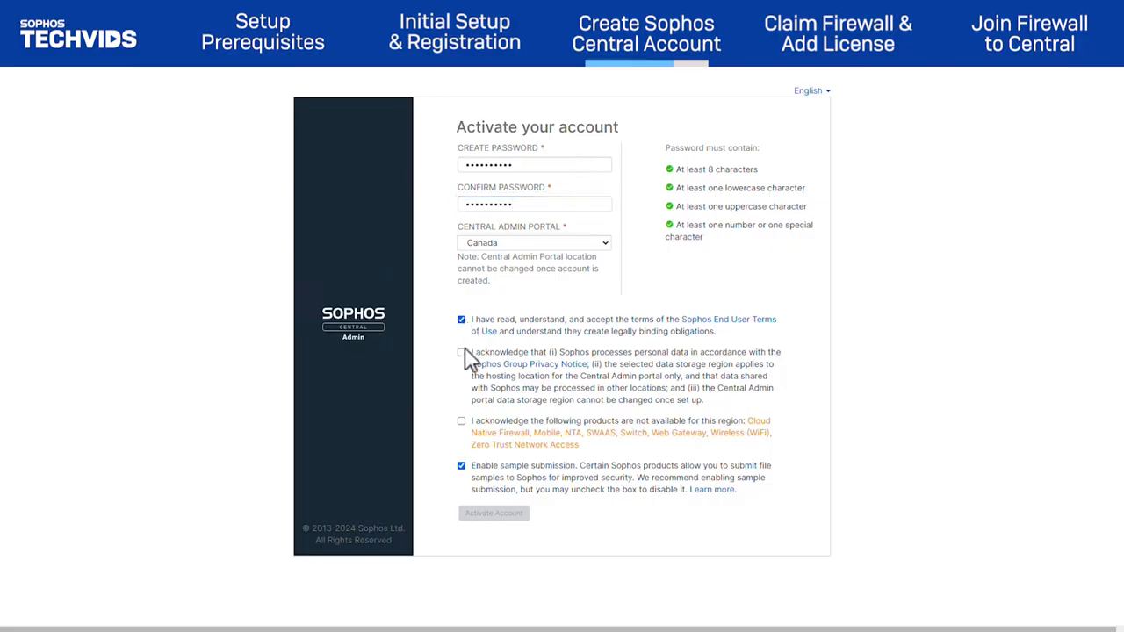
pyautogui.click(461, 353)
pyautogui.click(462, 421)
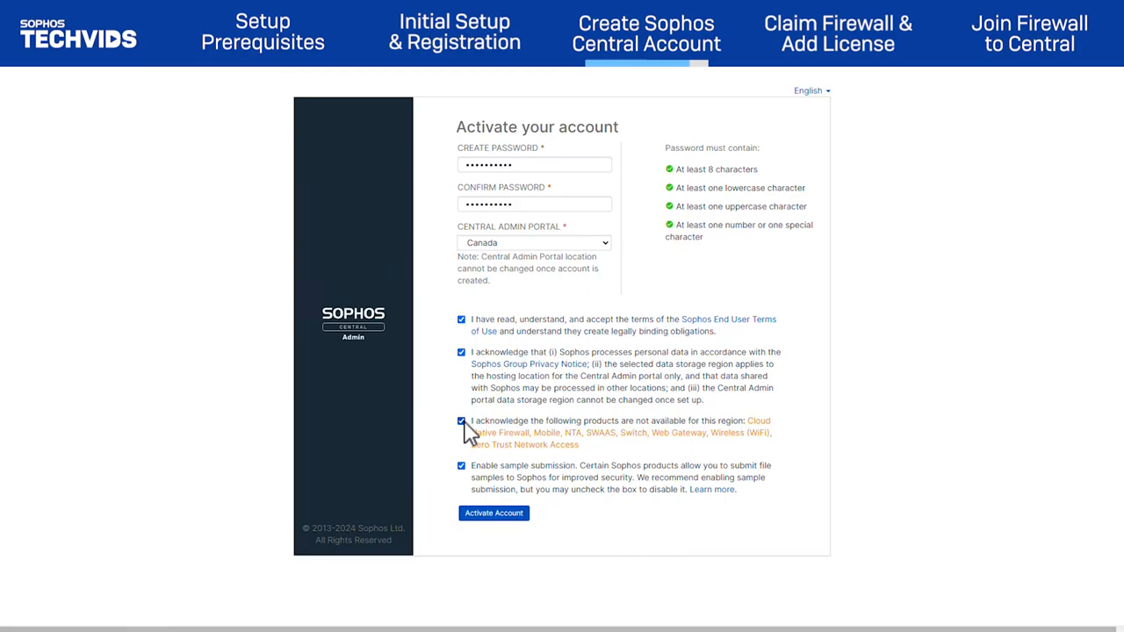
pyautogui.click(514, 518)
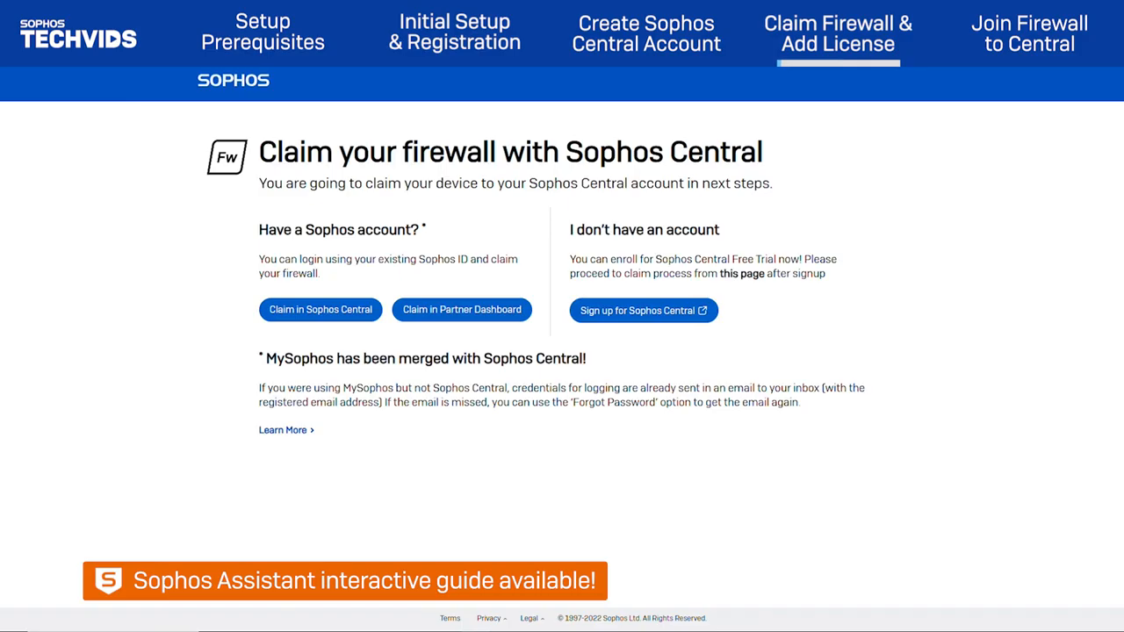
# Step: Choose to claim the firewall in Sophos Central and sign in with the account email and password
pyautogui.click(321, 312)
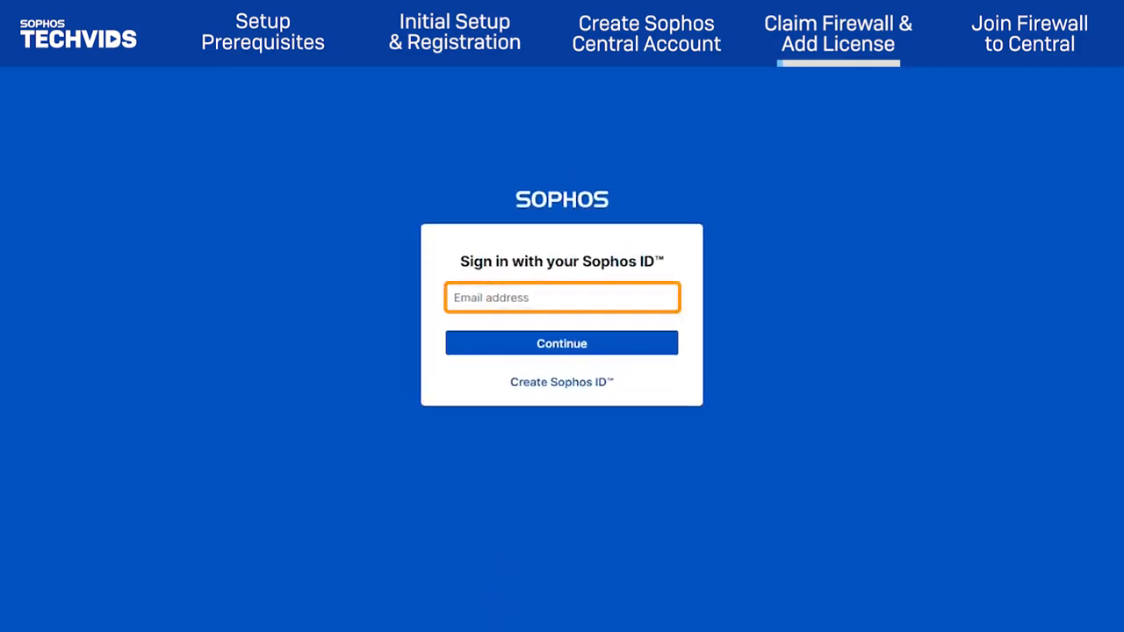
pyautogui.write('[blurred email address]')
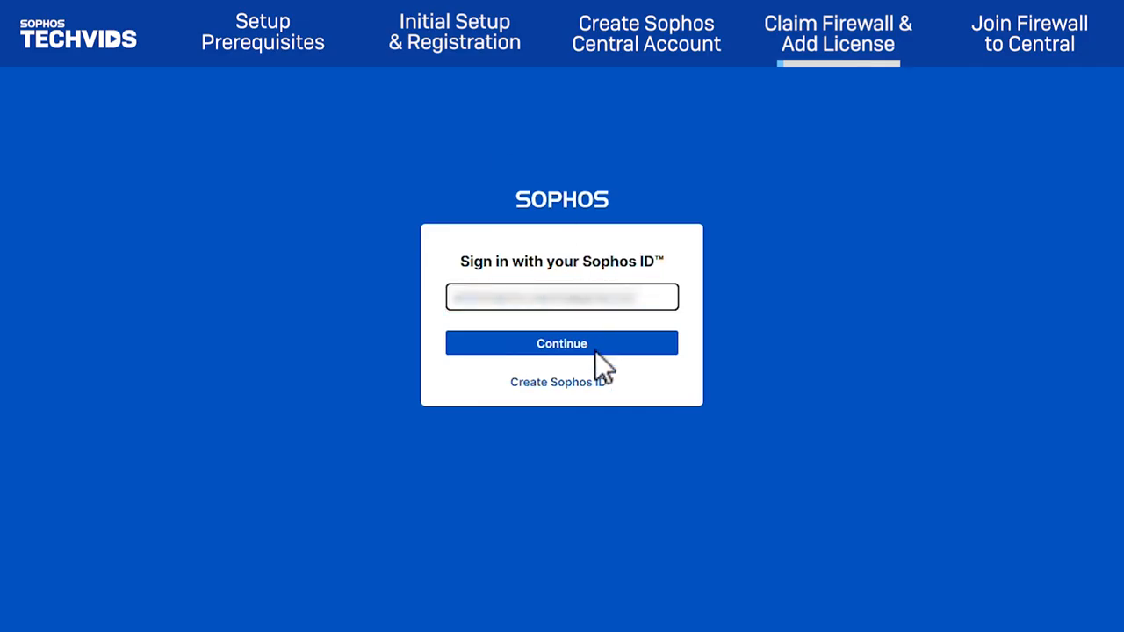
pyautogui.click(596, 351)
pyautogui.click(544, 289)
pyautogui.write('[masked password, 9 characters]')
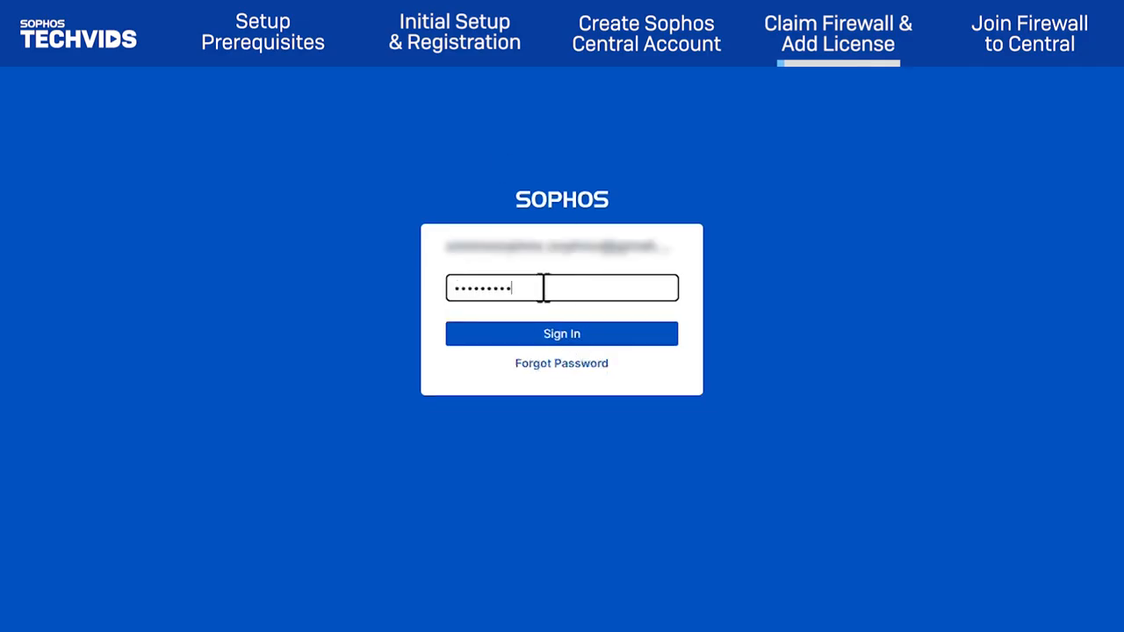
pyautogui.click(565, 335)
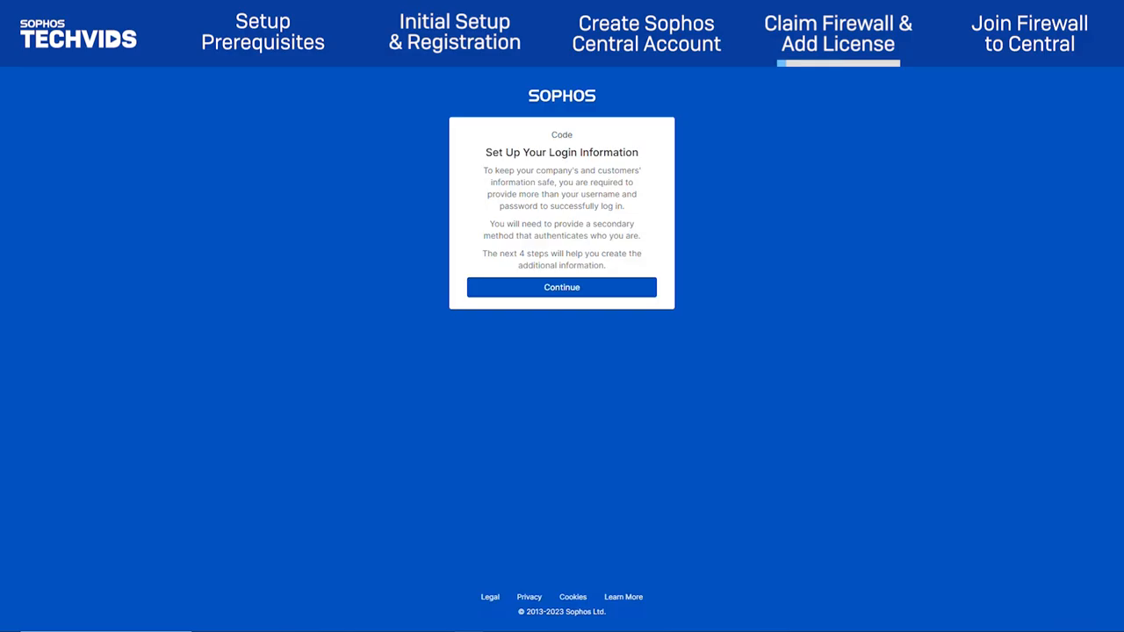
# Step: Begin the login information setup, enter the emailed security code, create the 6-digit PIN, and continue
pyautogui.click(563, 287)
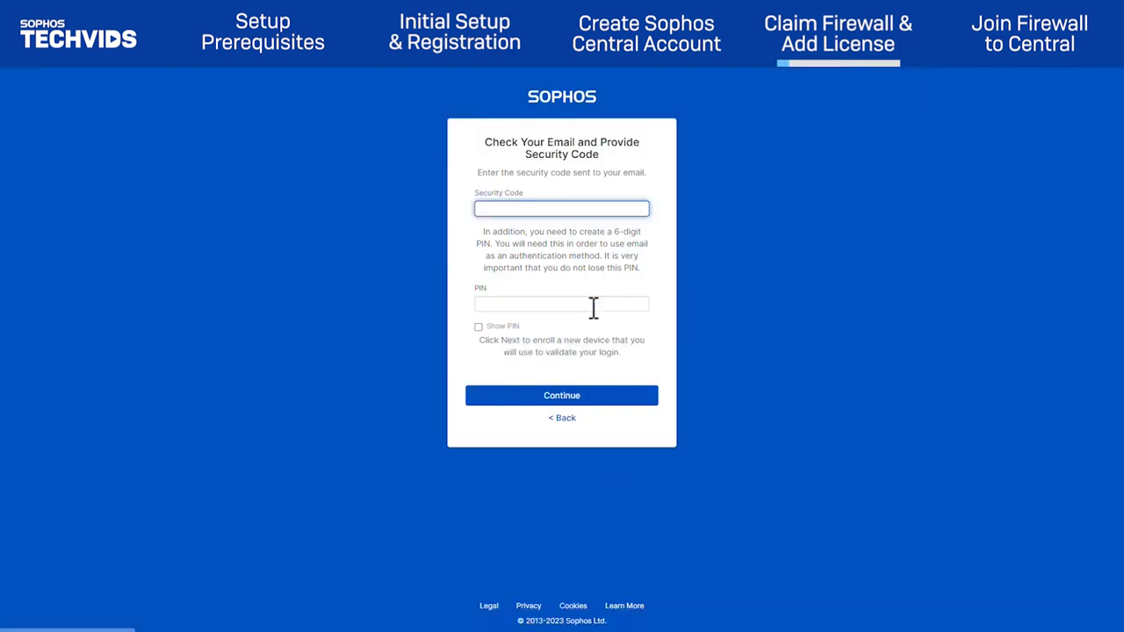
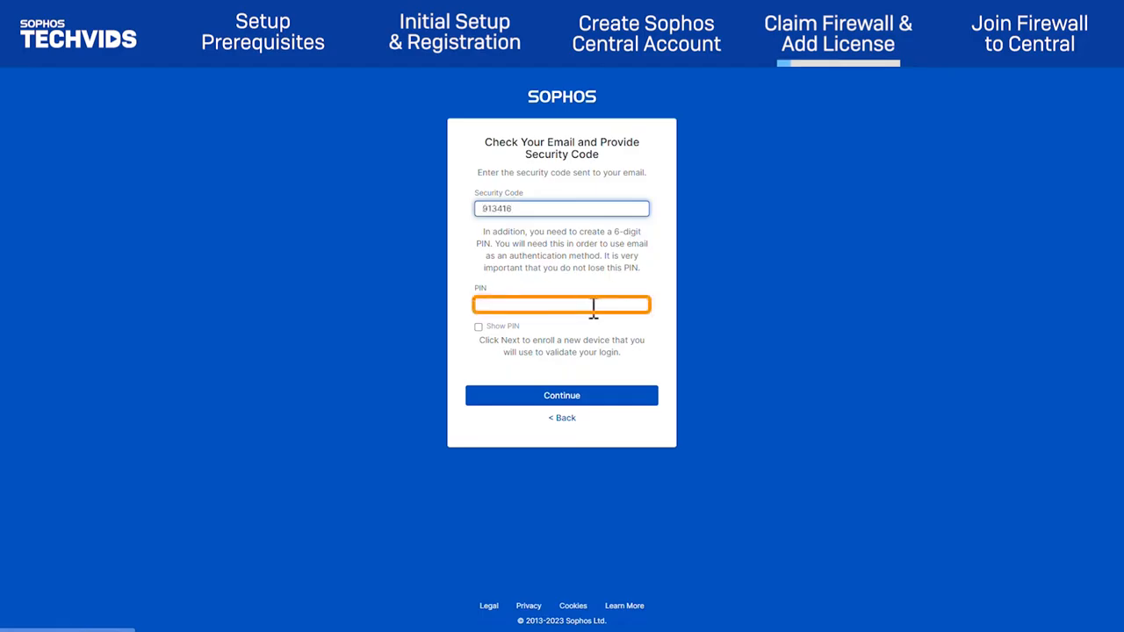
pyautogui.click(593, 308)
pyautogui.write('••••••')
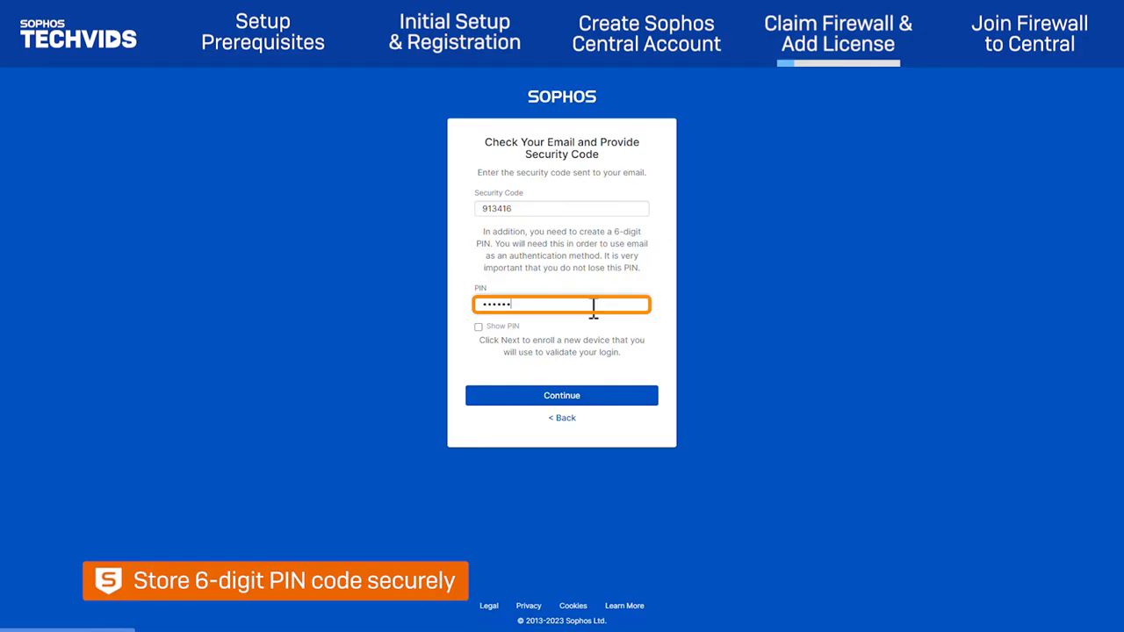
pyautogui.click(561, 399)
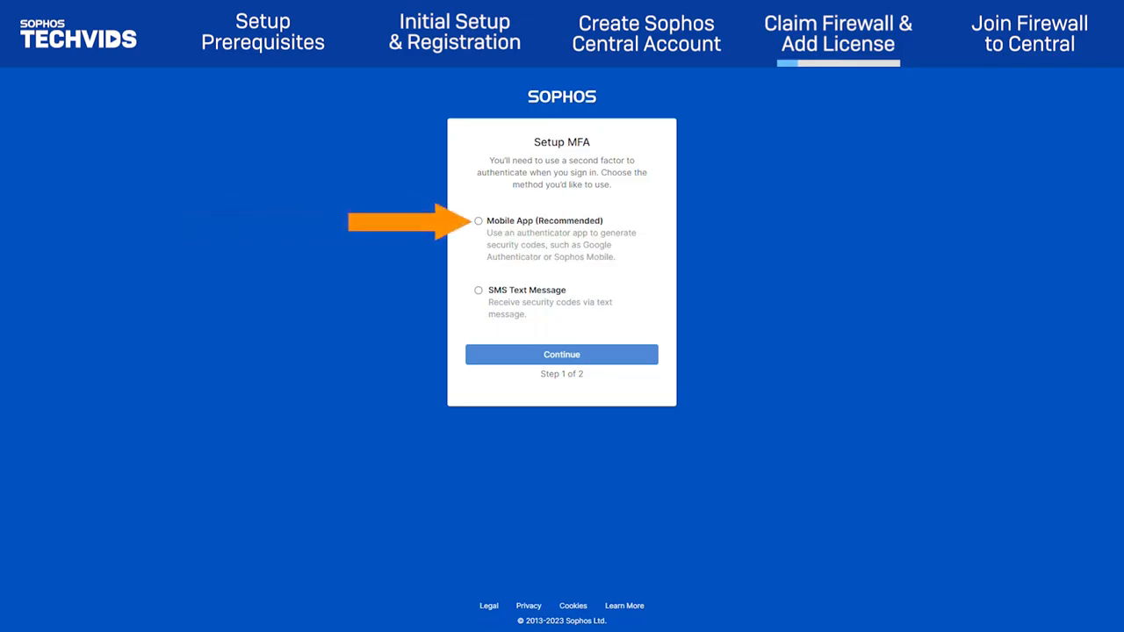
# Step: Set up MFA with the mobile app and its authenticator security code, and claim the firewall with the 30-day evaluation license
pyautogui.click(479, 221)
pyautogui.click(579, 360)
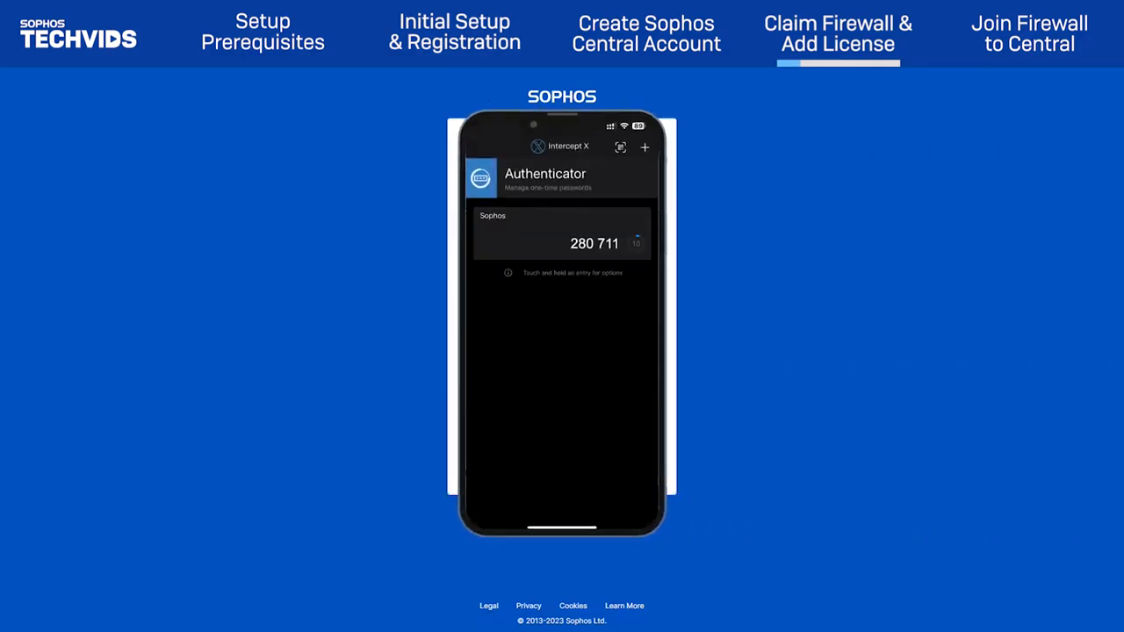
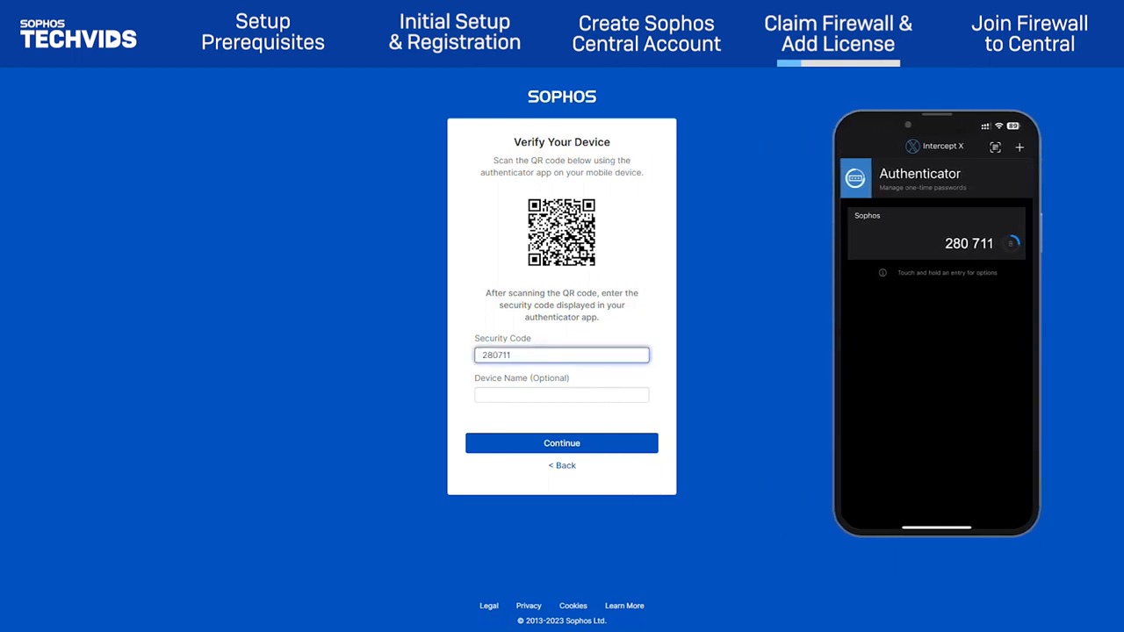
pyautogui.click(567, 446)
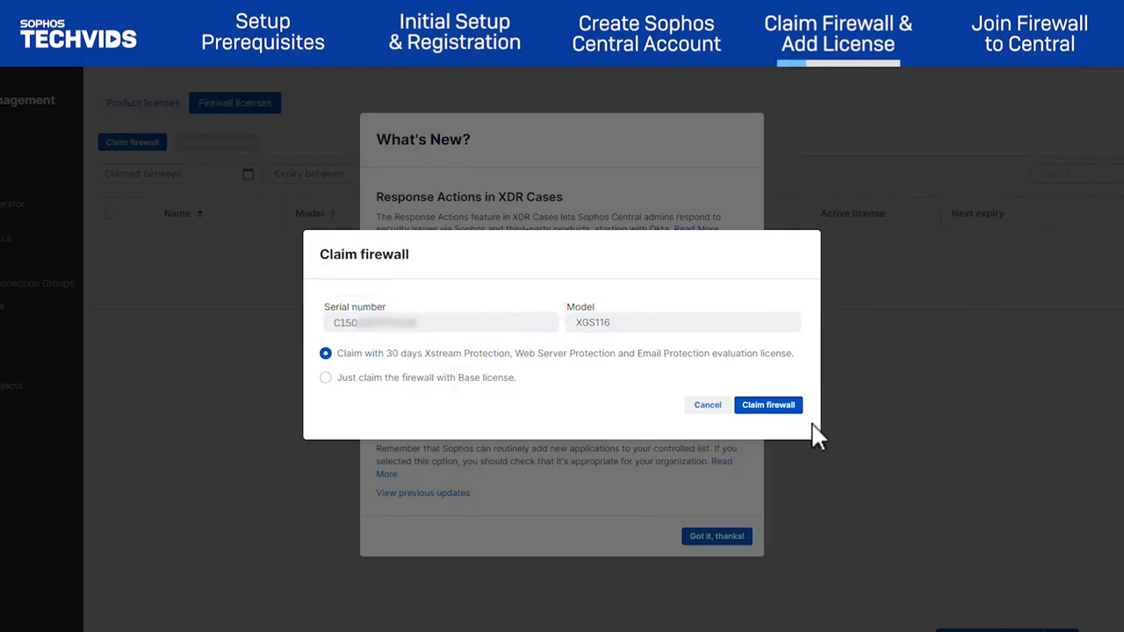
pyautogui.click(792, 407)
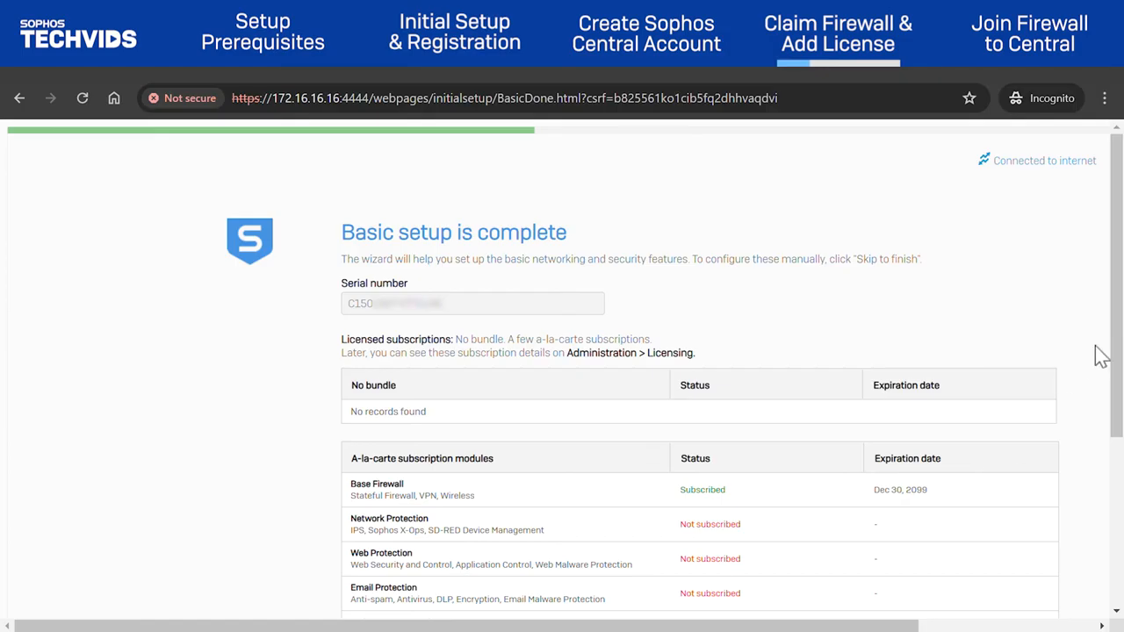
# Step: Add the firewall's license key from the basic setup page, verify it, and confirm the subscription activation
pyautogui.scroll(-2, 1112, 339)
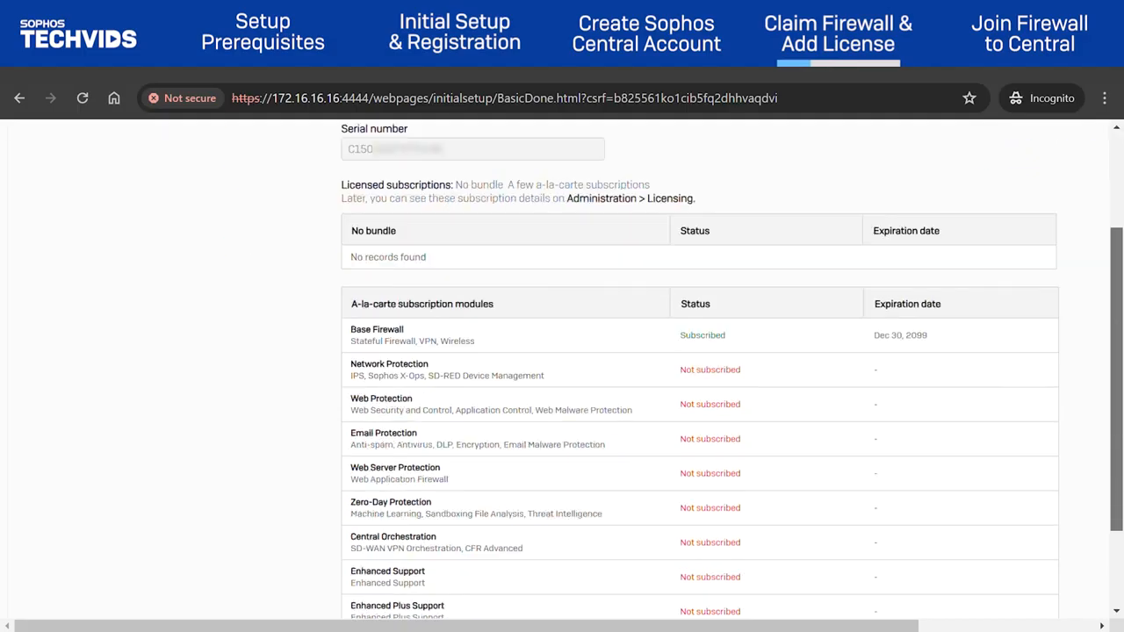
pyautogui.scroll(-2, 1112, 339)
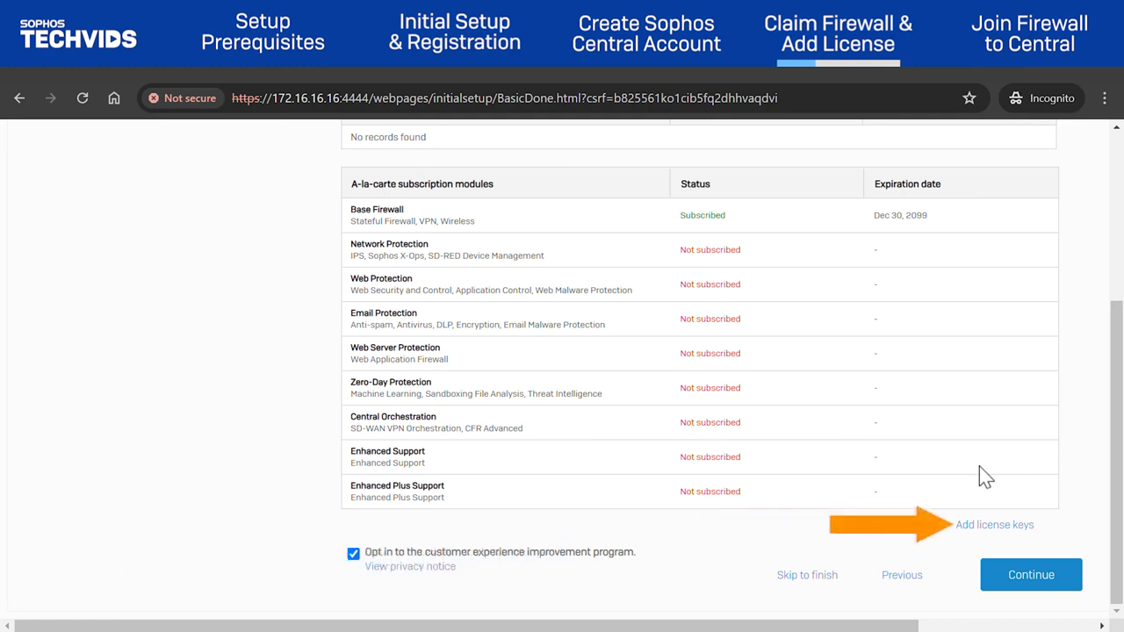
pyautogui.click(994, 525)
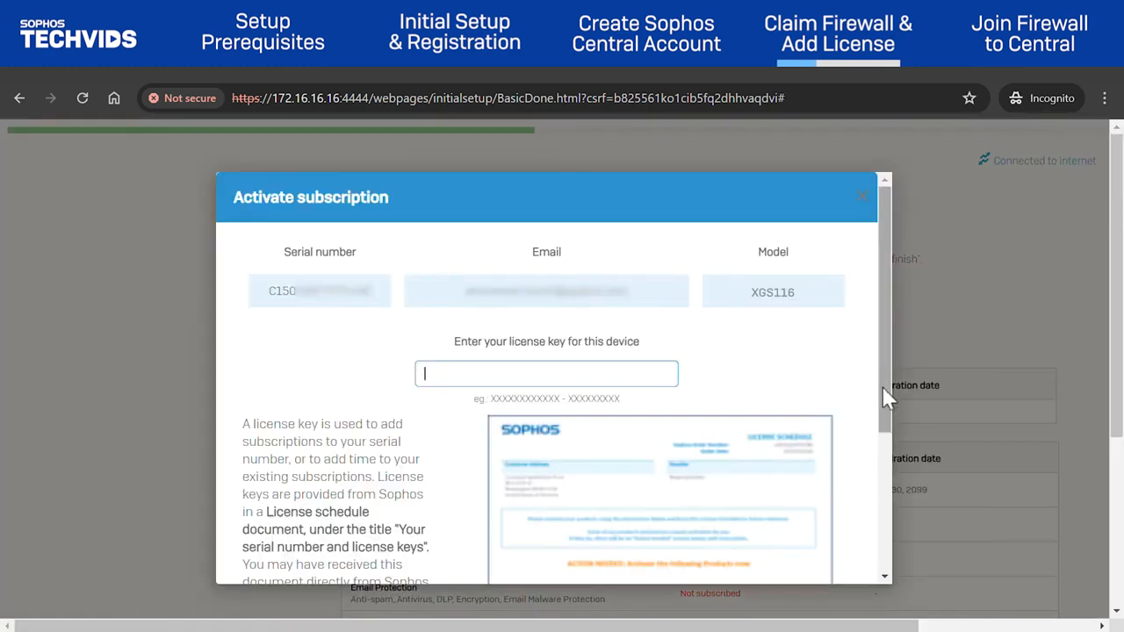
pyautogui.moveTo(885, 398); pyautogui.dragTo(875, 446)
pyautogui.hotkey('ctrl', 'v')
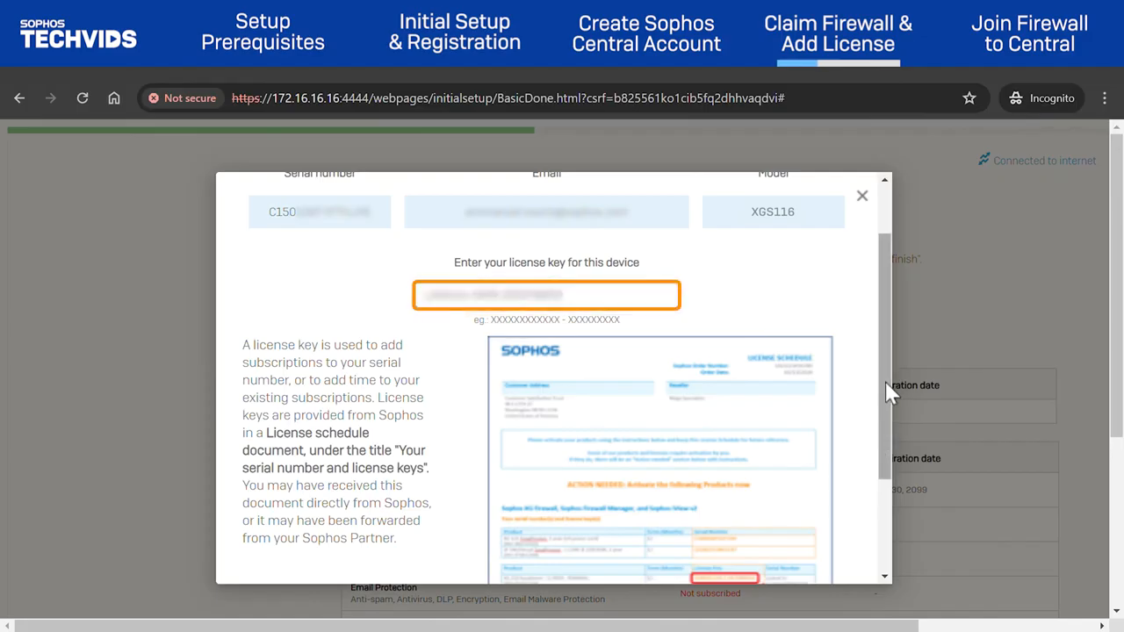
pyautogui.moveTo(887, 391); pyautogui.dragTo(887, 496)
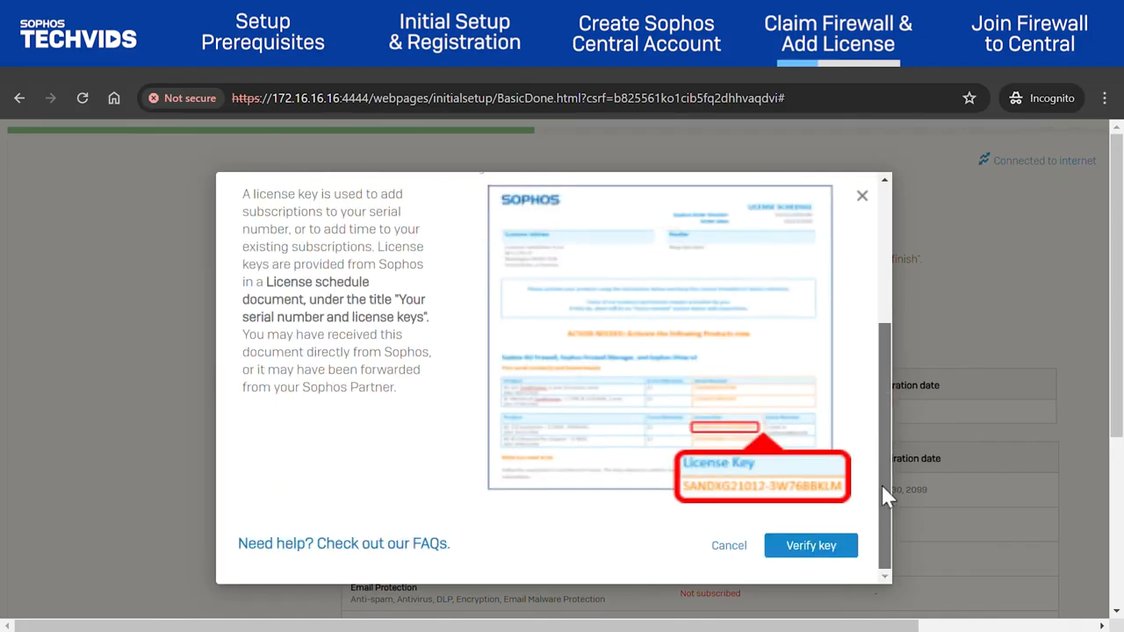
pyautogui.click(820, 546)
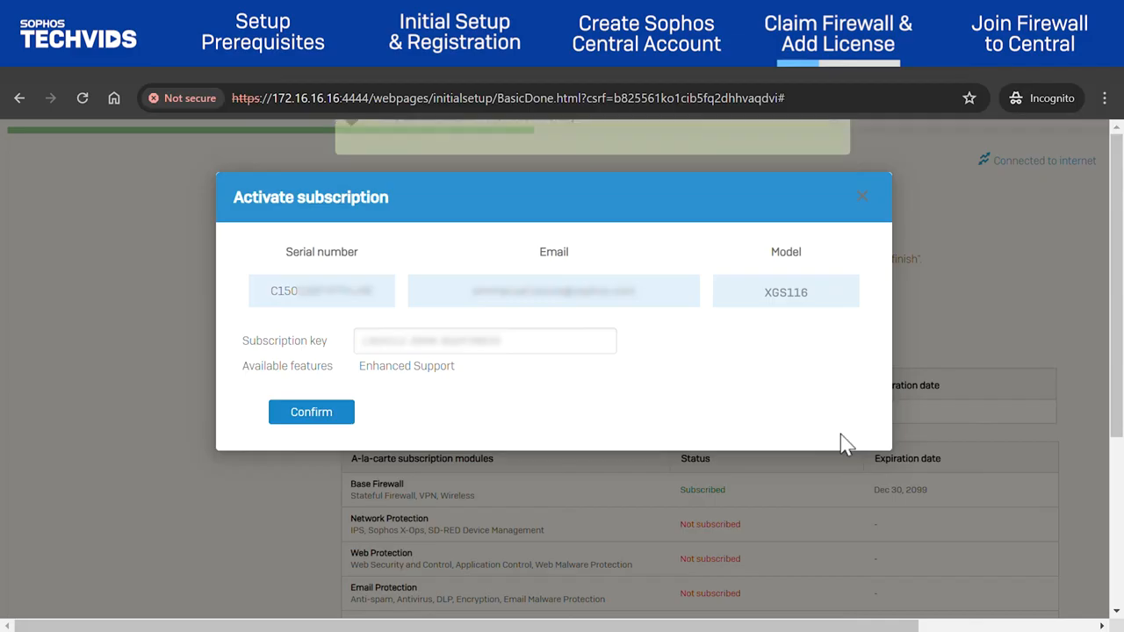
pyautogui.click(327, 417)
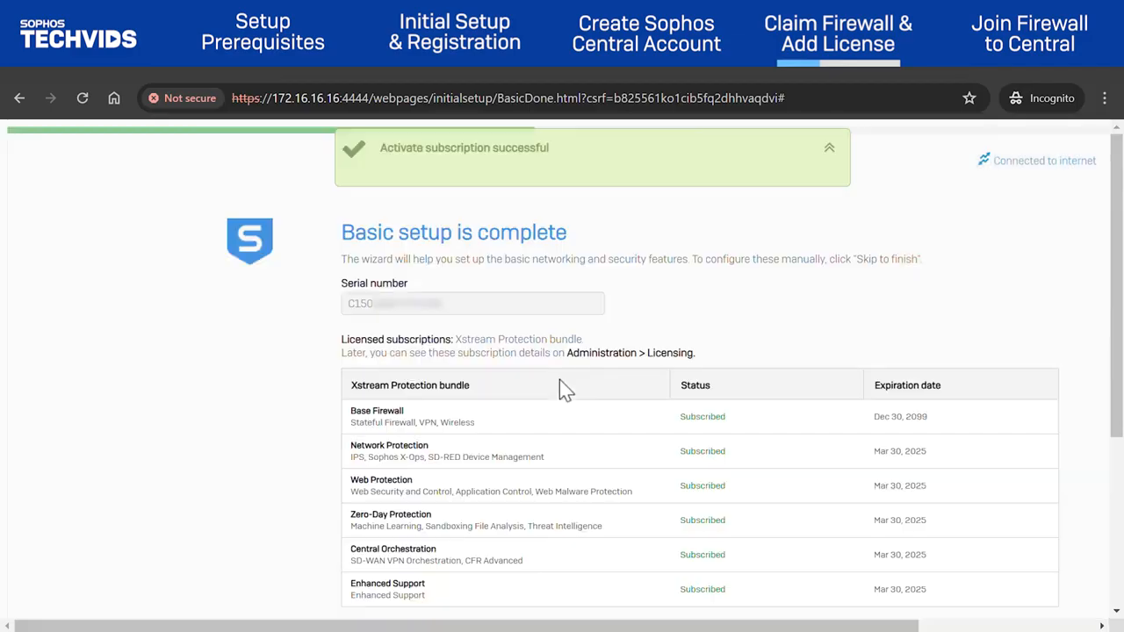
# Step: Continue from the basic setup page and accept the default LAN network configuration with route mode and DHCP enabled
pyautogui.scroll(-3, 936, 322)
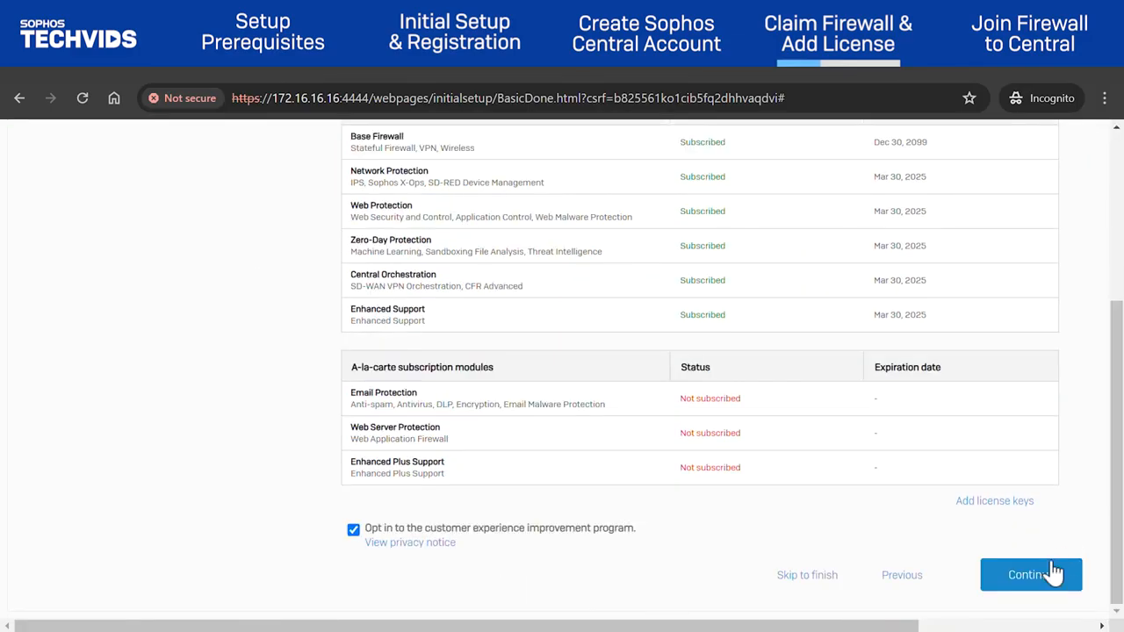
pyautogui.click(1053, 573)
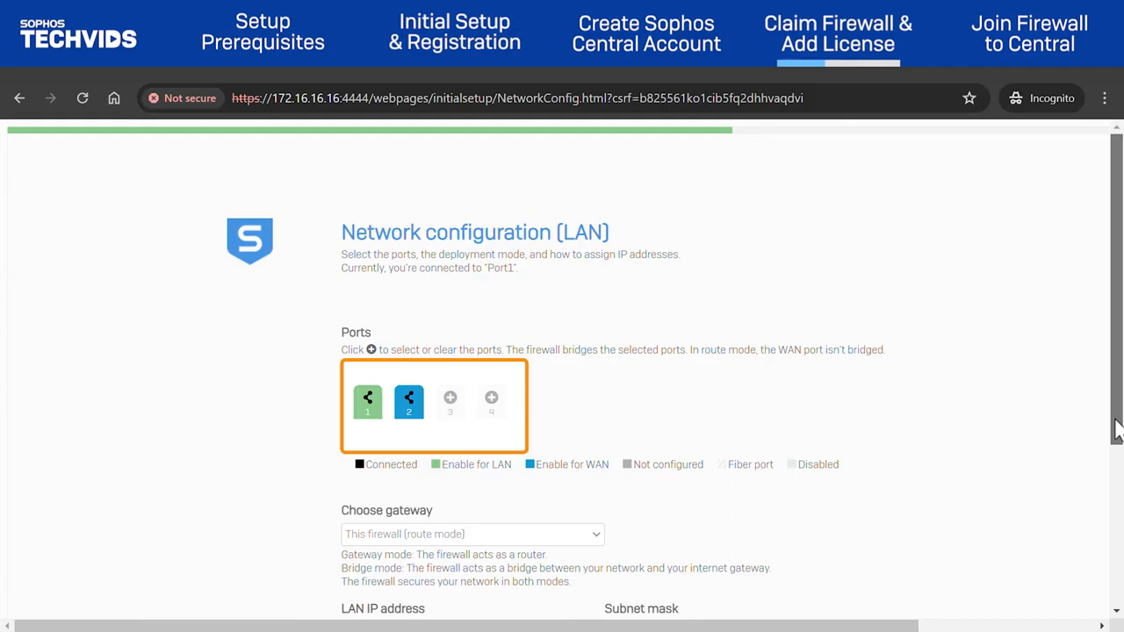
pyautogui.moveTo(1117, 429); pyautogui.dragTo(1117, 555)
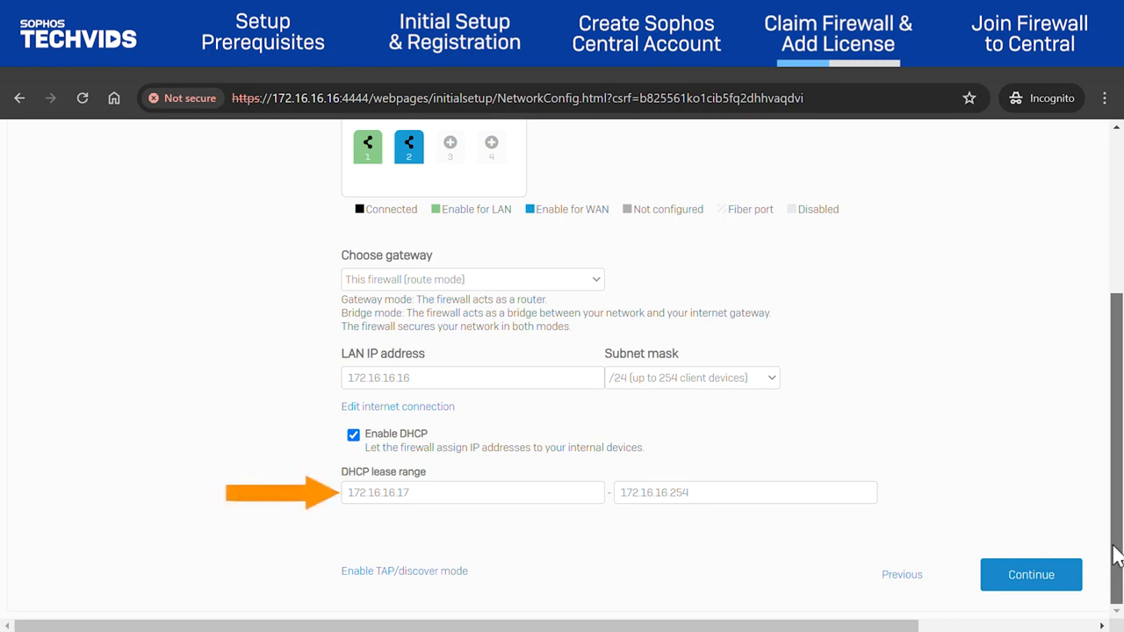
pyautogui.click(1030, 575)
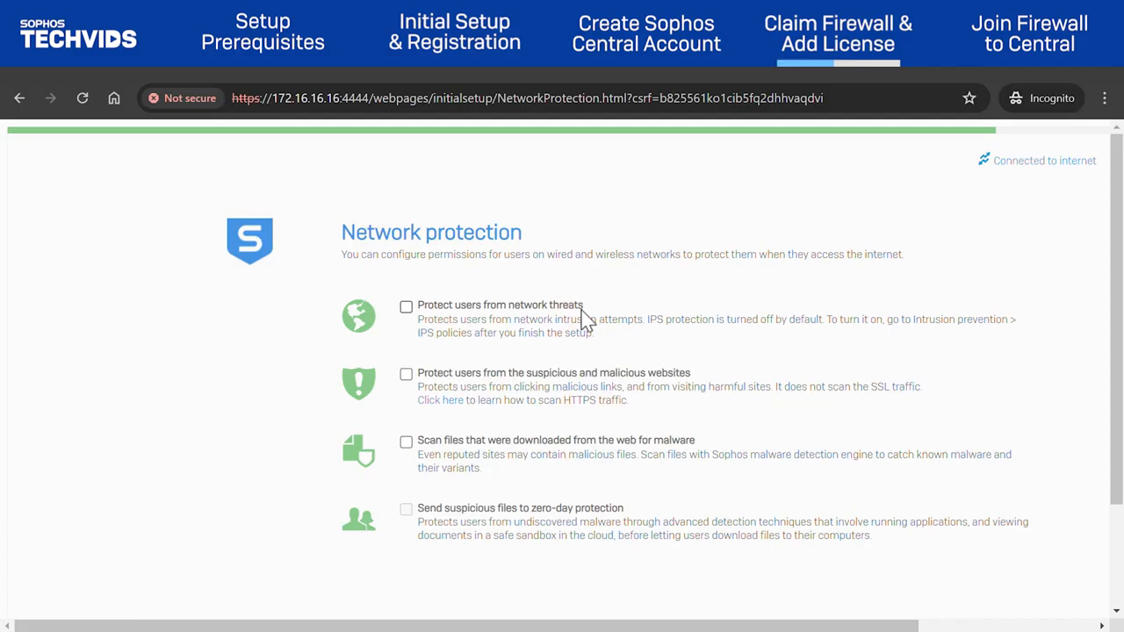
# Step: Enable protection from network threats and malicious websites, malware scanning of web downloads, and zero-day protection, and continue
pyautogui.click(405, 307)
pyautogui.click(406, 375)
pyautogui.click(406, 442)
pyautogui.click(406, 510)
pyautogui.moveTo(1114, 425); pyautogui.dragTo(1120, 527)
pyautogui.click(1031, 576)
# Step: Enter the recipient's and sender's email addresses for notifications and backups
pyautogui.click(449, 330)
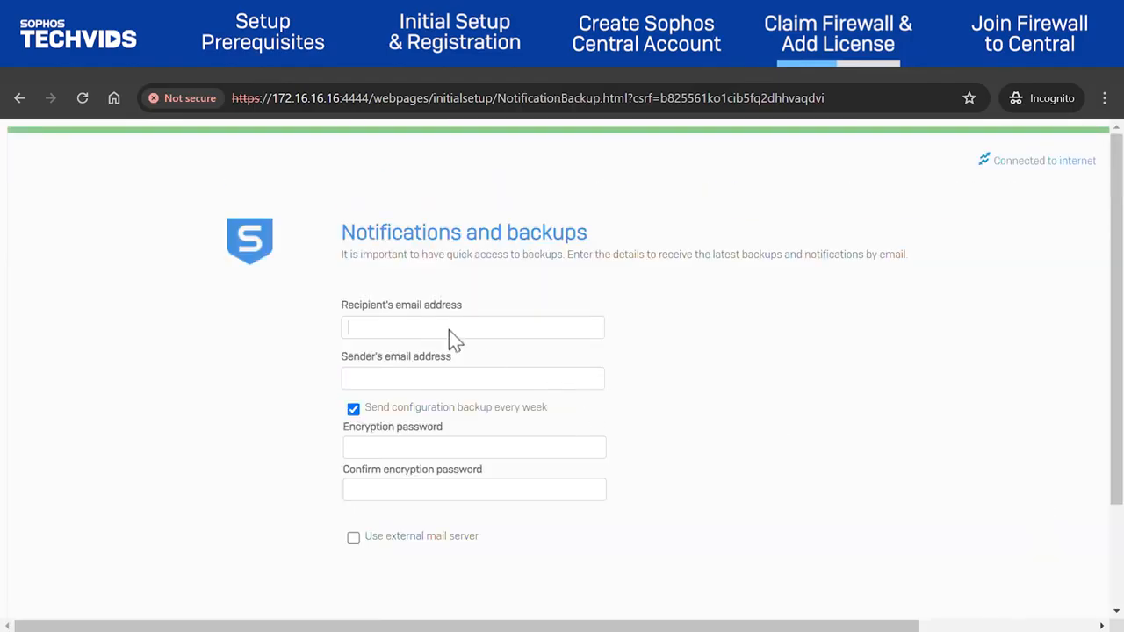
pyautogui.press('Tab')
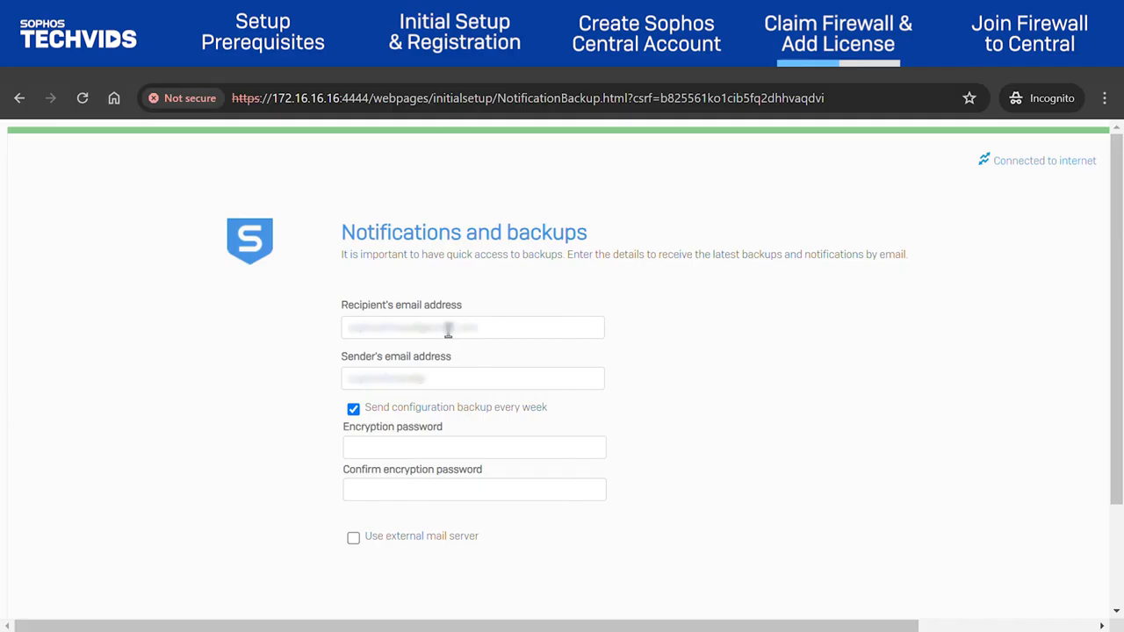
# Step: Enter and confirm the encryption password for the weekly configuration backup, and finish the setup from the configuration summary
pyautogui.press('Tab')
pyautogui.press('Tab')
pyautogui.write('*****')
pyautogui.press('Tab')
pyautogui.write('************')
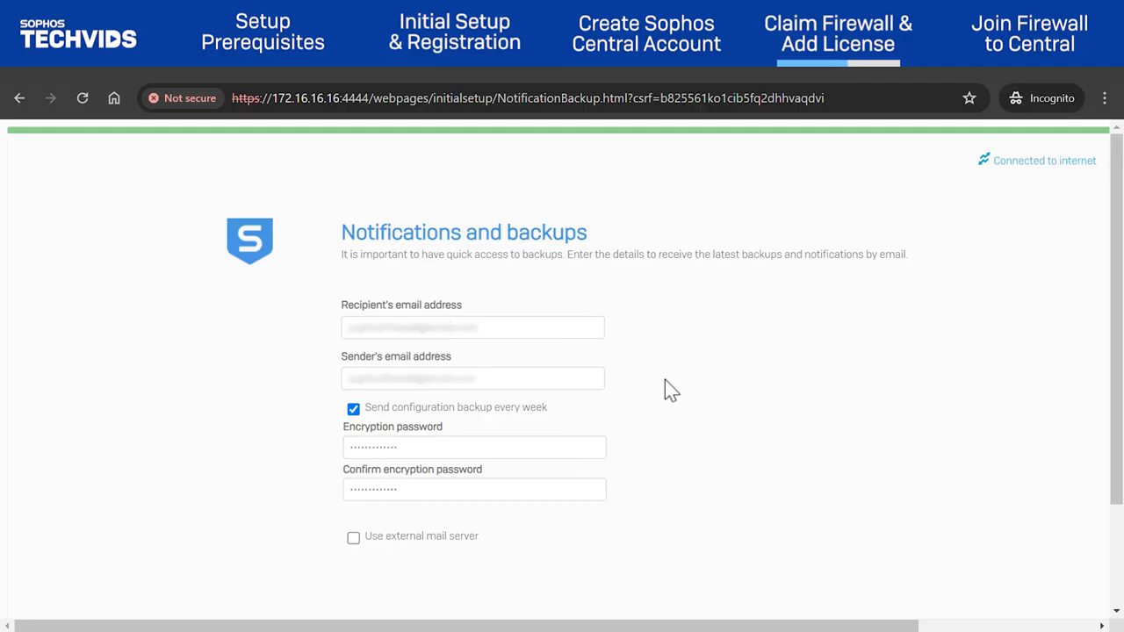
pyautogui.scroll(-2, 1113, 413)
pyautogui.click(1033, 566)
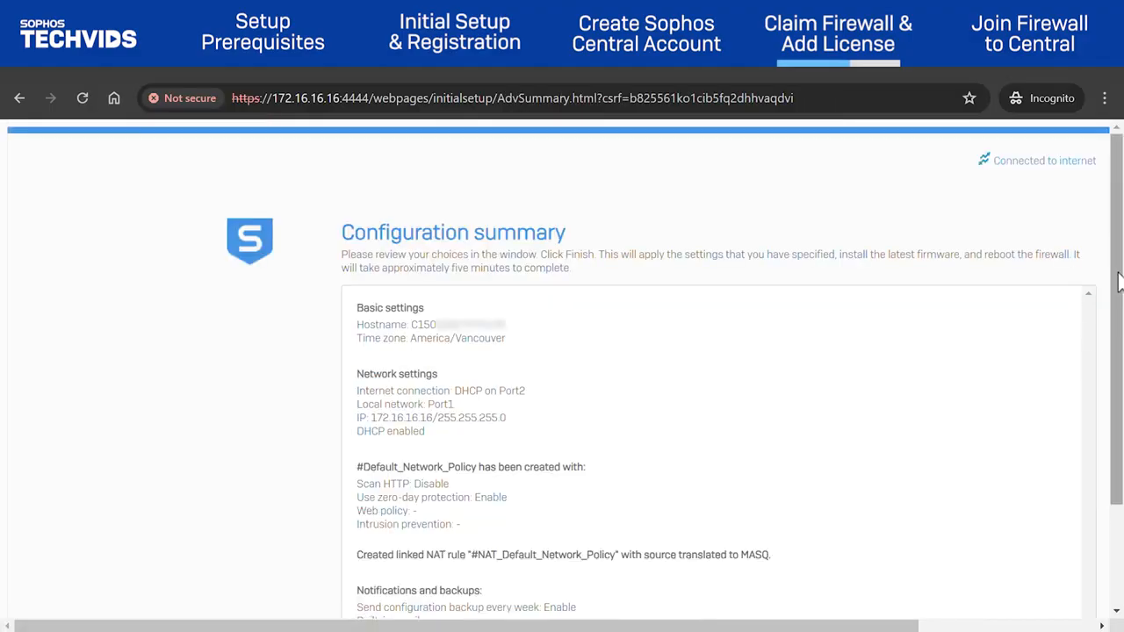
pyautogui.scroll(-2, 1117, 280)
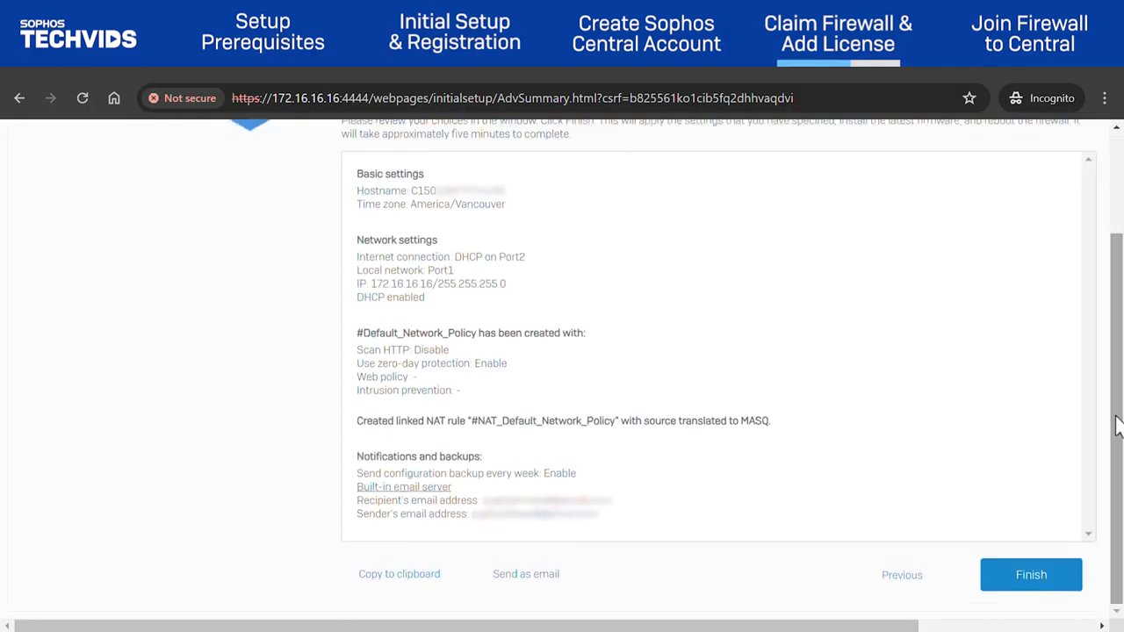
pyautogui.click(1071, 578)
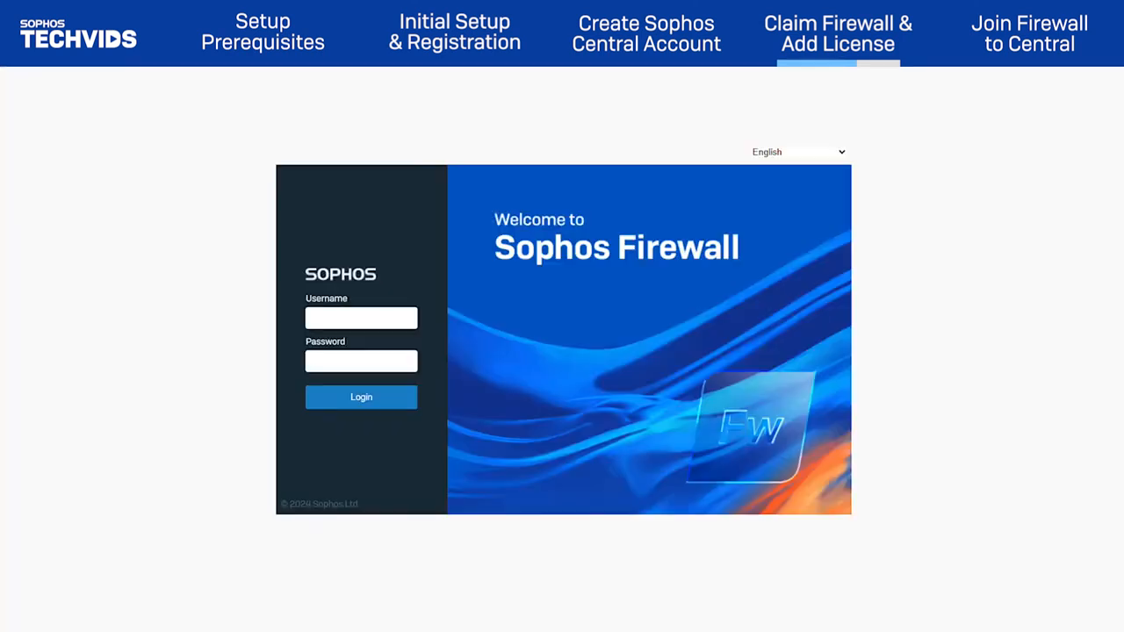
# Step: Log in to the firewall web console as admin with the account password
pyautogui.click(361, 321)
pyautogui.write('admin')
pyautogui.press('Tab')
pyautogui.write('•••••••••••')
pyautogui.press('Return')
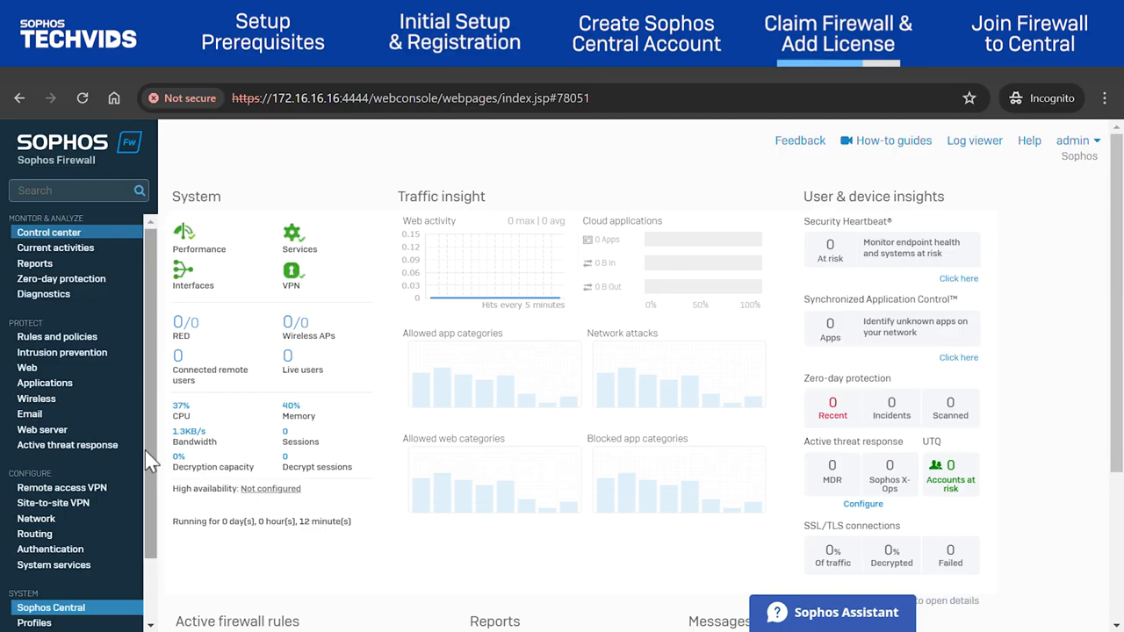
# Step: Activate another subscription from the firewall's licensing administration by pasting the license key, verifying it, and confirming
pyautogui.scroll(-2, 145, 527)
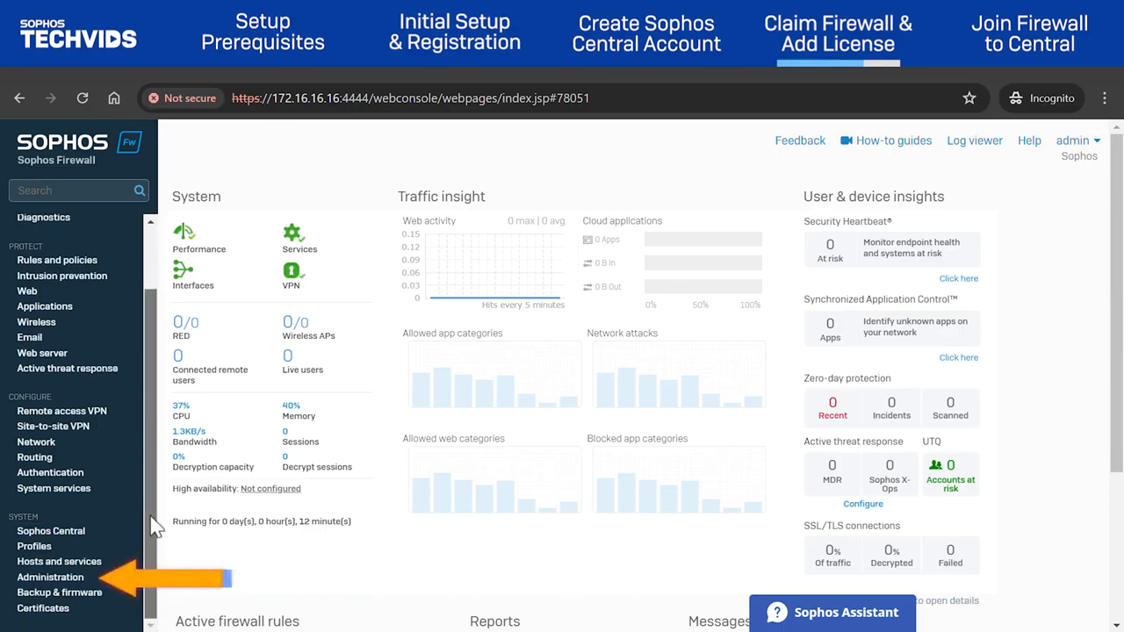
pyautogui.click(77, 577)
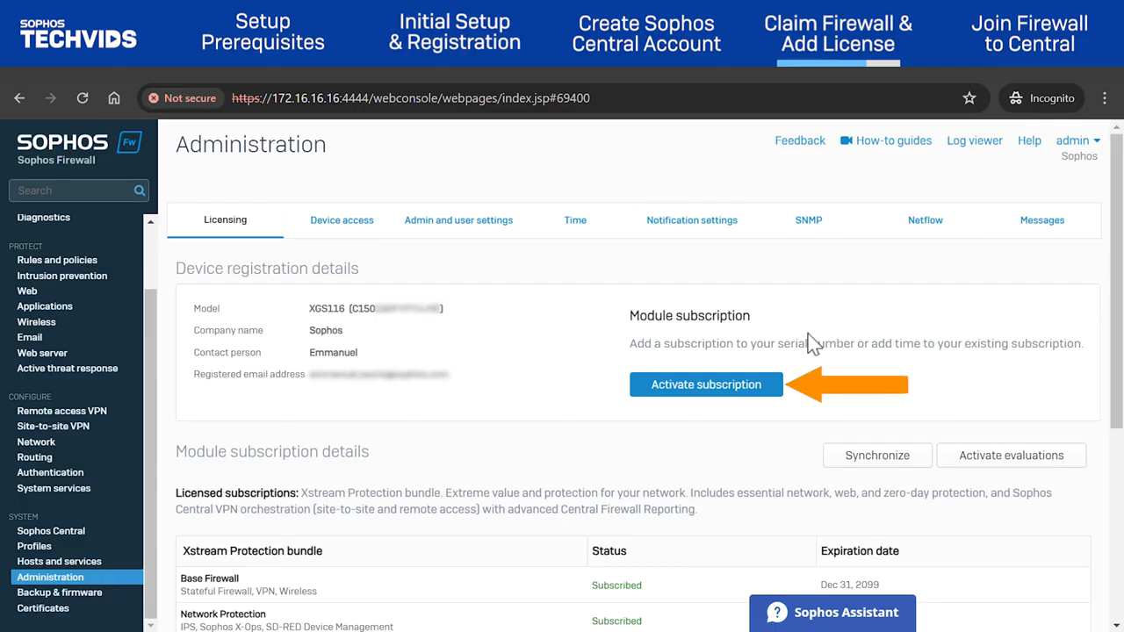
pyautogui.click(719, 387)
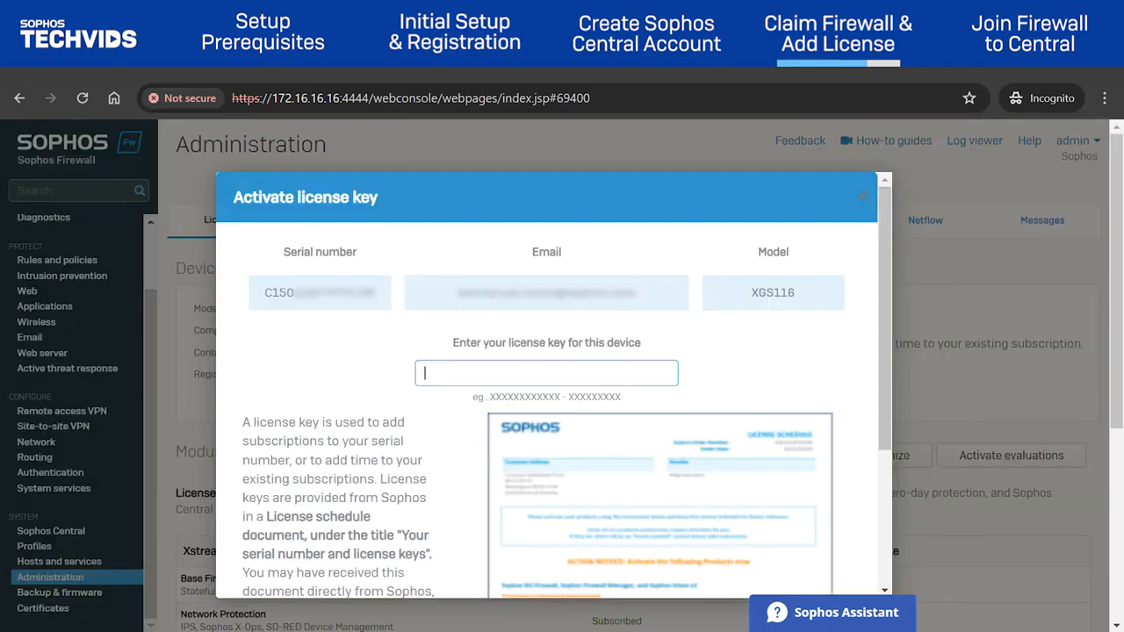
pyautogui.rightClick(534, 383)
pyautogui.click(594, 295)
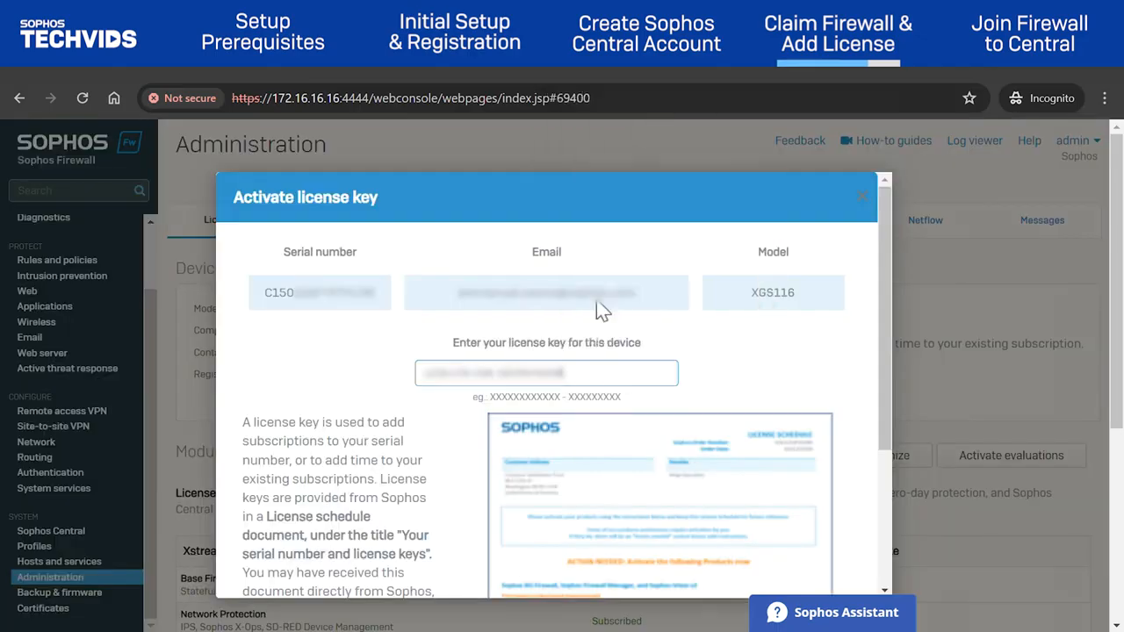
pyautogui.scroll(-5, 882, 346)
pyautogui.click(812, 559)
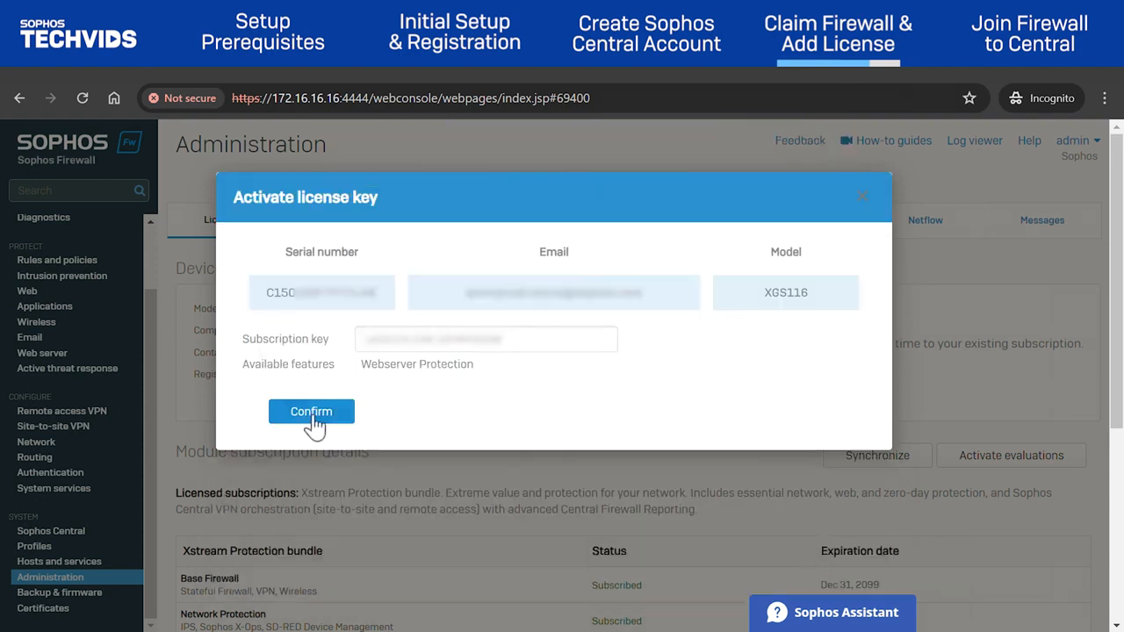
pyautogui.click(311, 412)
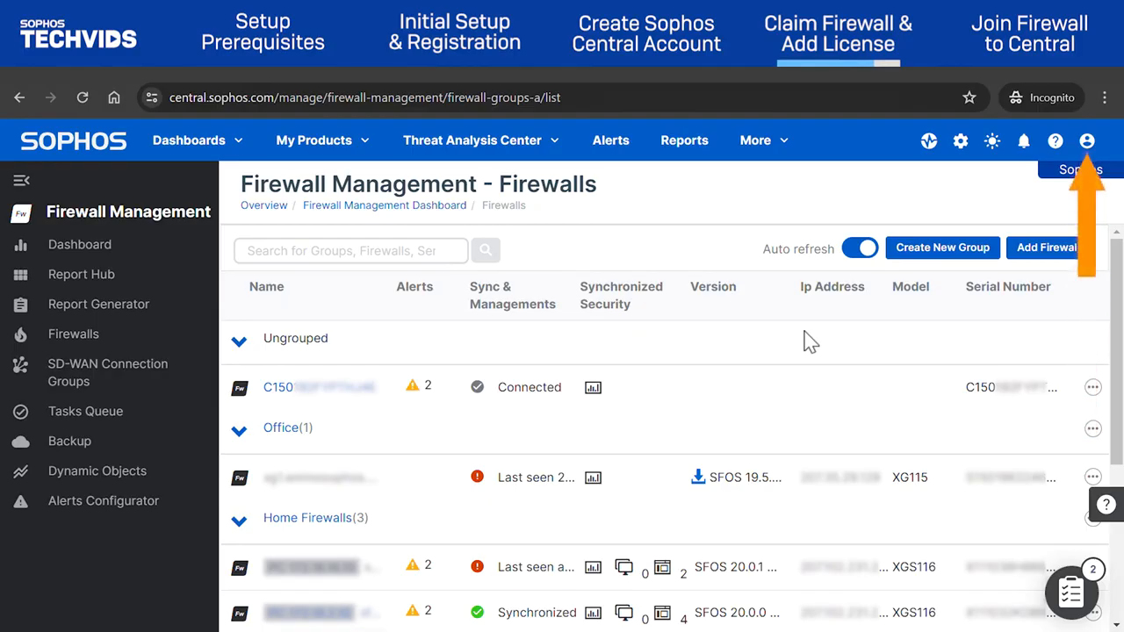
# Step: In Sophos Central, open the firewall licenses and expand the license details of the claimed XGS116 firewall
pyautogui.click(1087, 143)
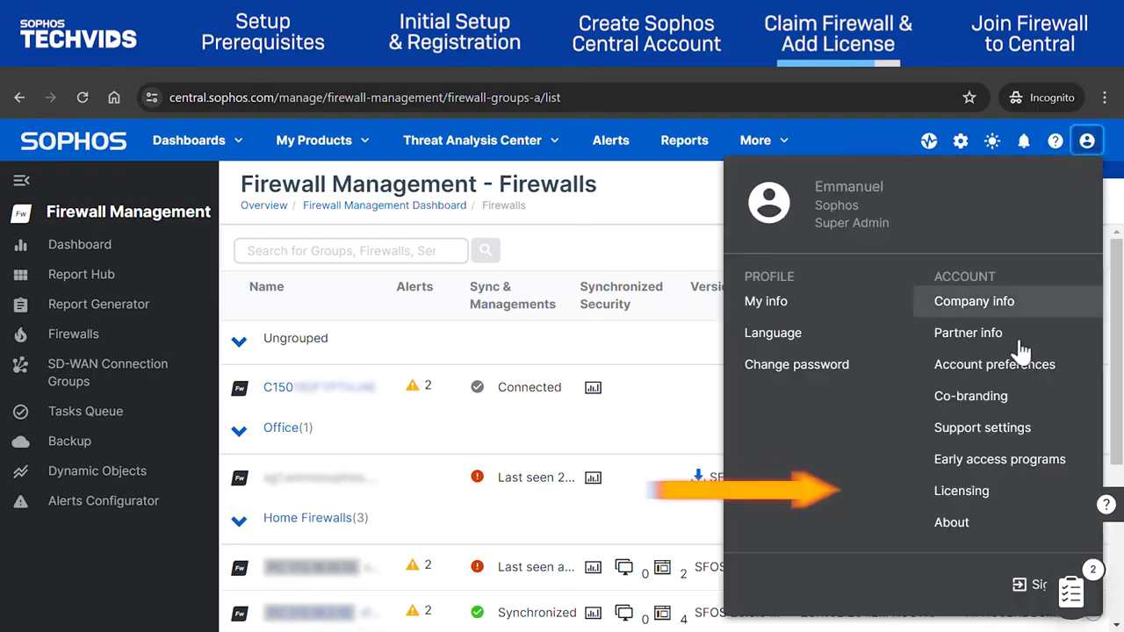
pyautogui.click(977, 495)
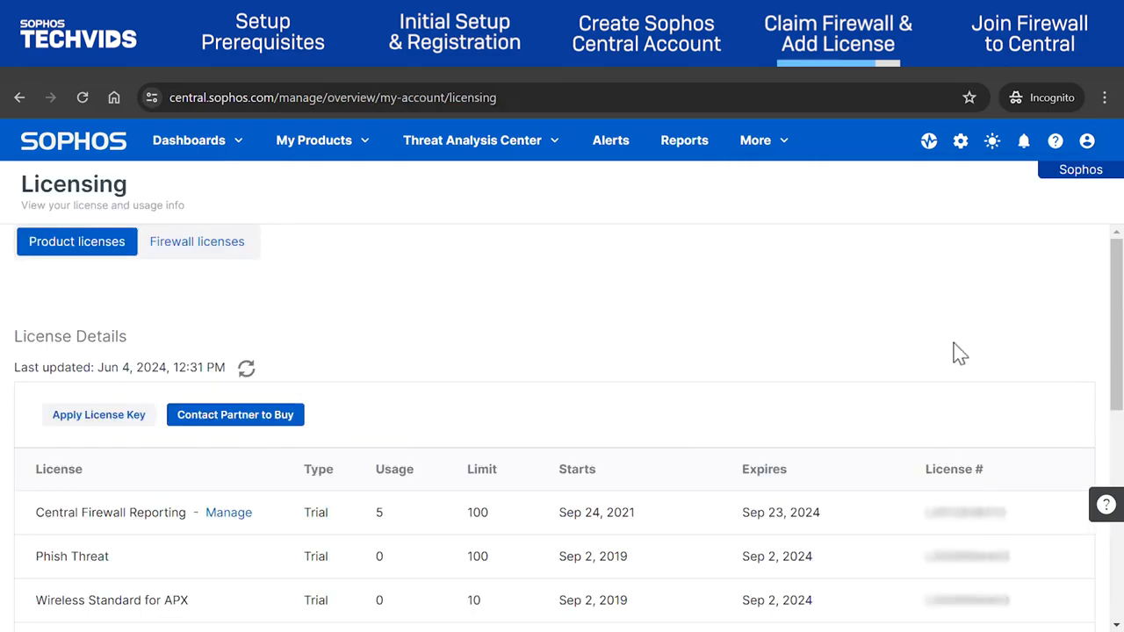
pyautogui.click(214, 250)
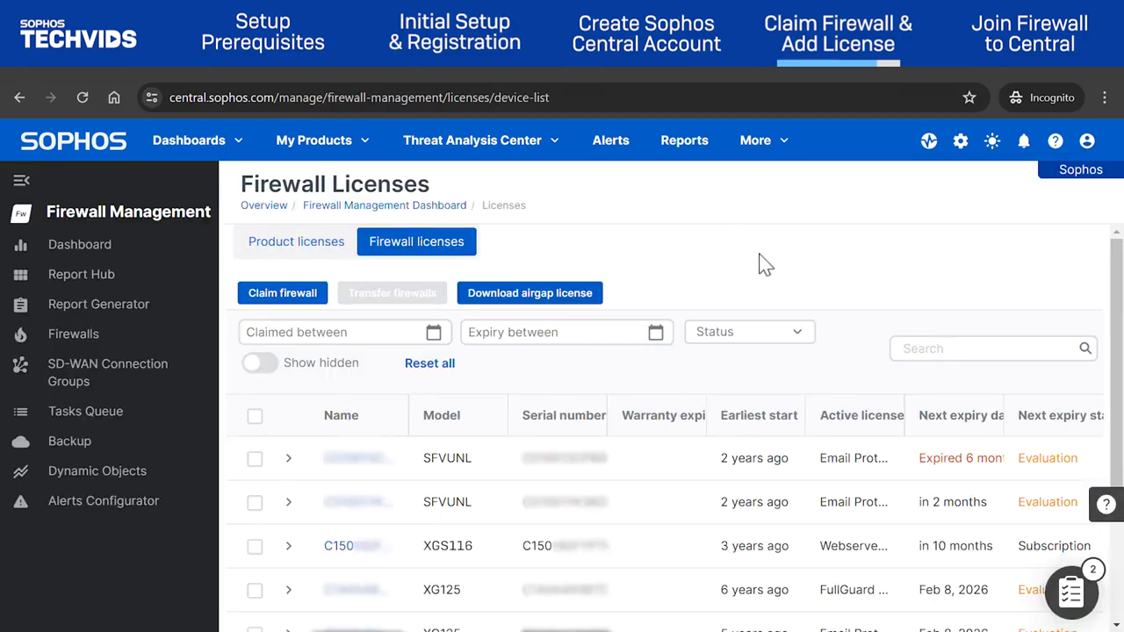
pyautogui.moveTo(1118, 381); pyautogui.dragTo(1123, 462)
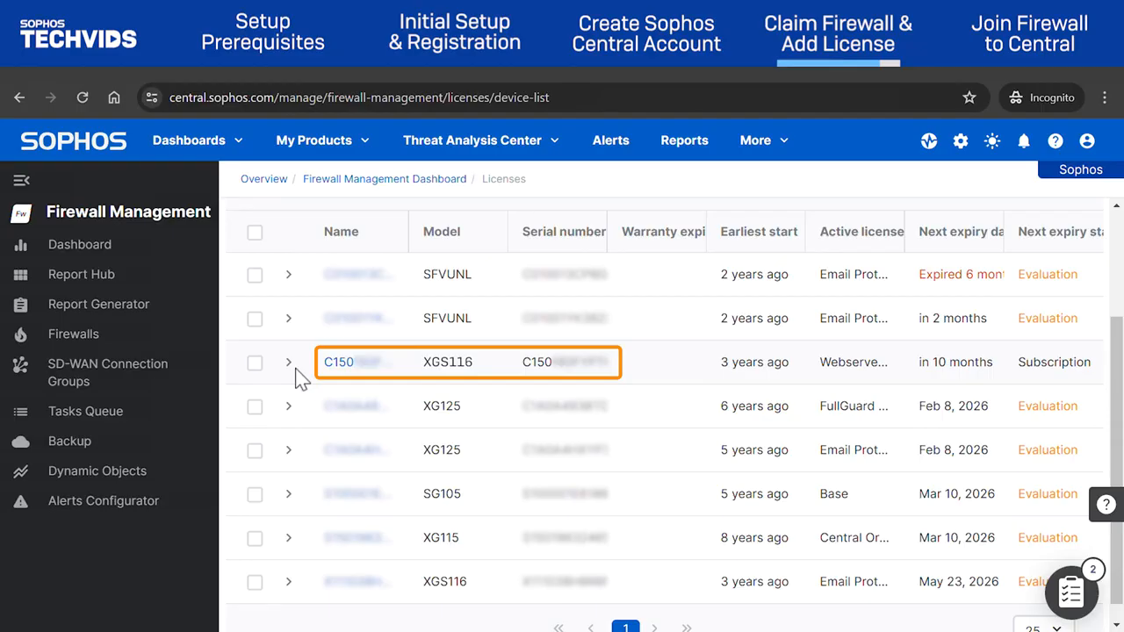
pyautogui.click(375, 369)
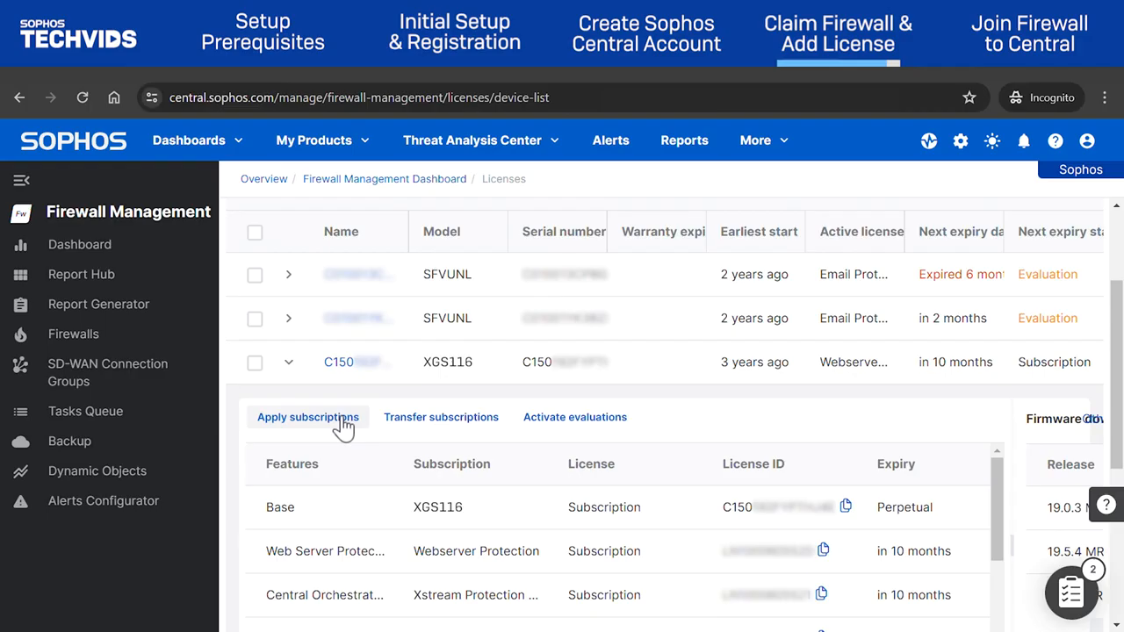
# Step: Apply a subscription to the XGS116 firewall by pasting the subscription key, previewing the subscription, and confirming it
pyautogui.click(308, 417)
pyautogui.hotkey('ctrl', 'v')
pyautogui.scroll(-1, 840, 496)
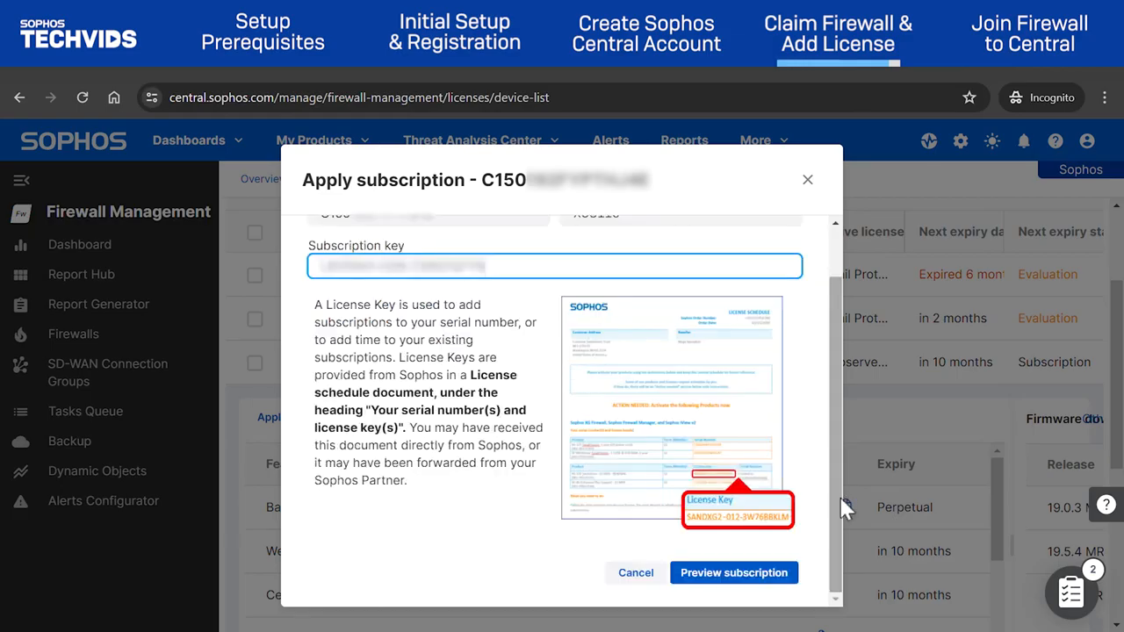
pyautogui.click(755, 575)
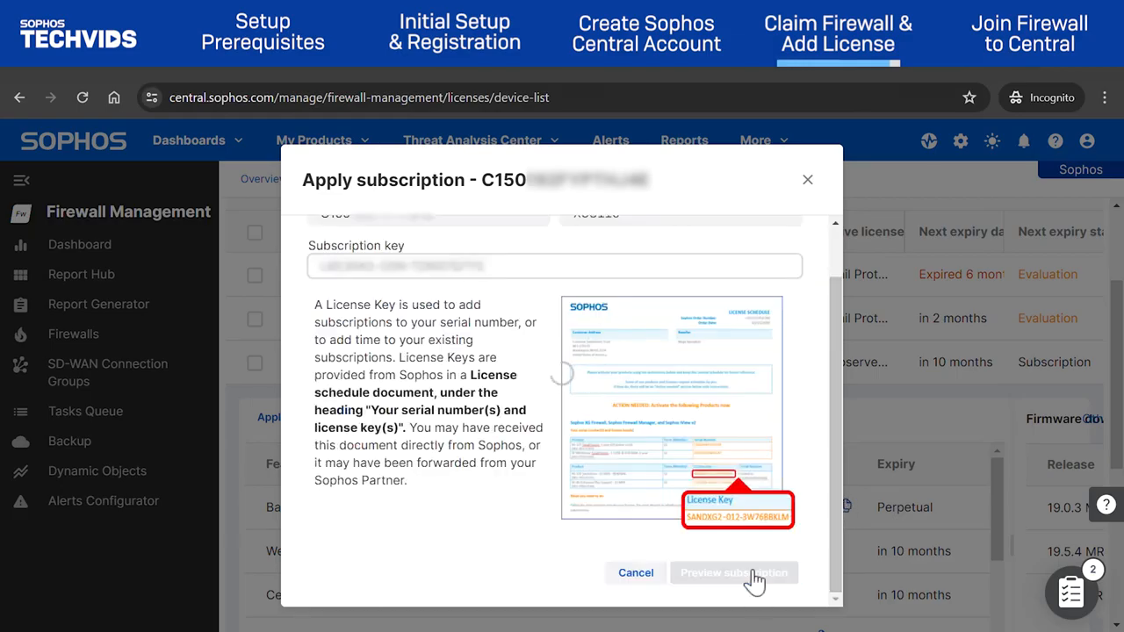
pyautogui.click(757, 561)
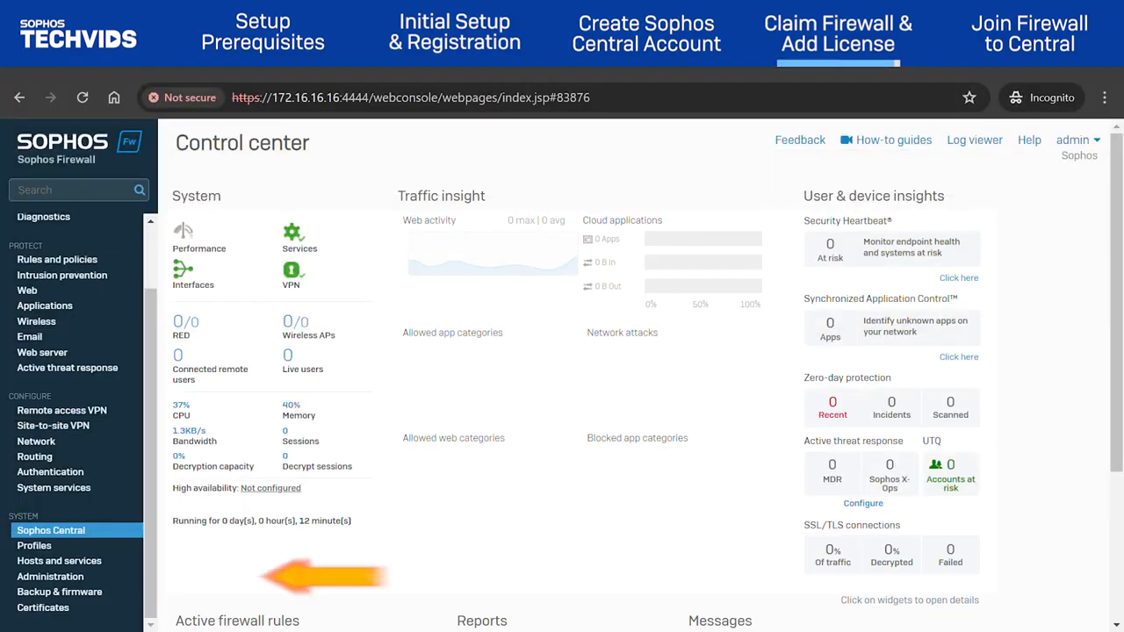
# Step: In the firewall web console, open the licensing administration, synchronize the module subscriptions, and review the subscription details
pyautogui.click(70, 580)
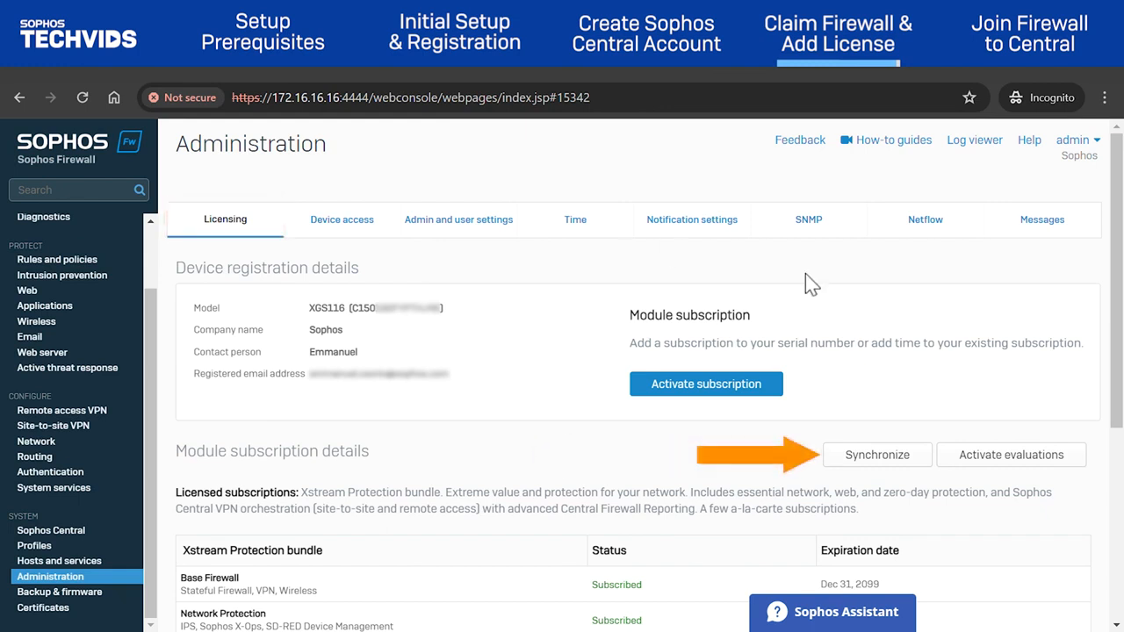
pyautogui.click(877, 455)
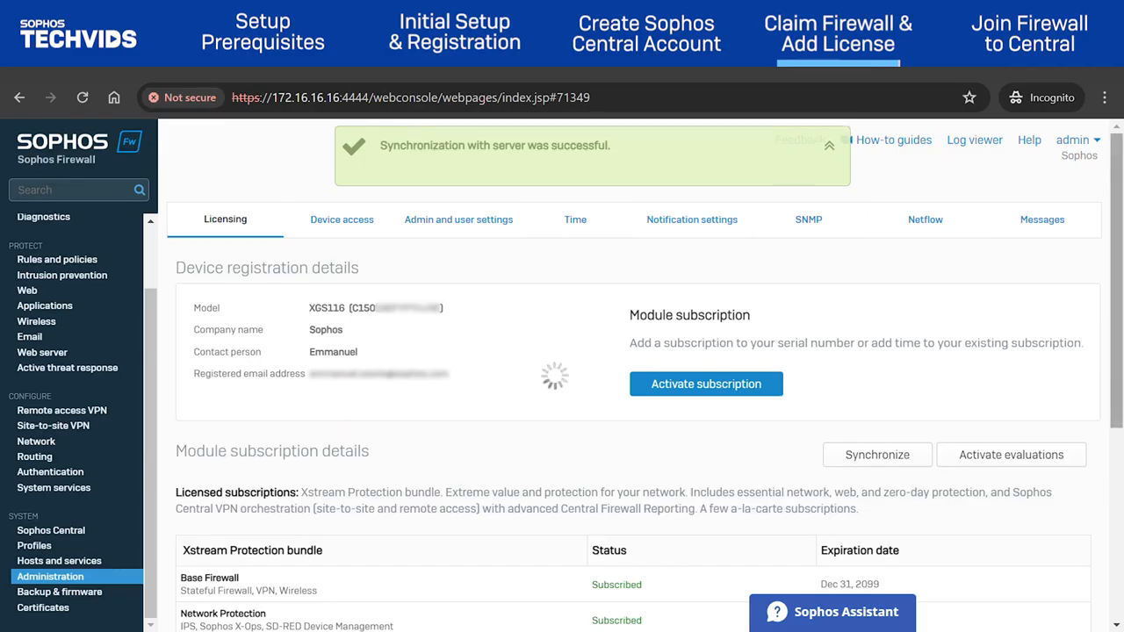
pyautogui.moveTo(1116, 309); pyautogui.dragTo(1121, 500)
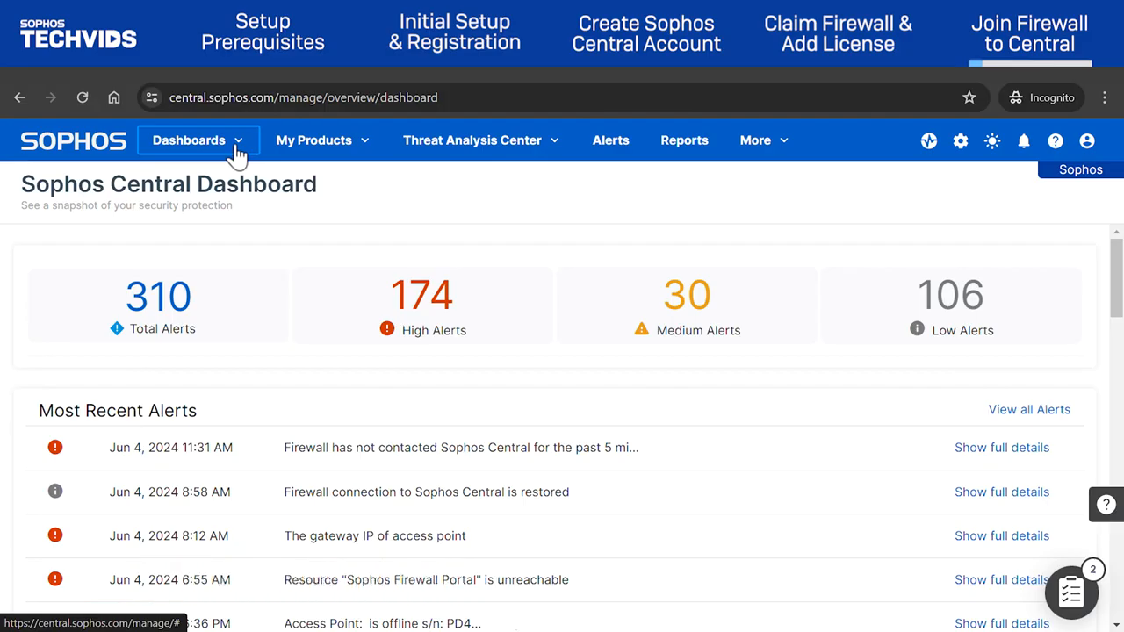
# Step: Switch to Sophos Central and open the firewalls list under Firewall Management
pyautogui.click(355, 151)
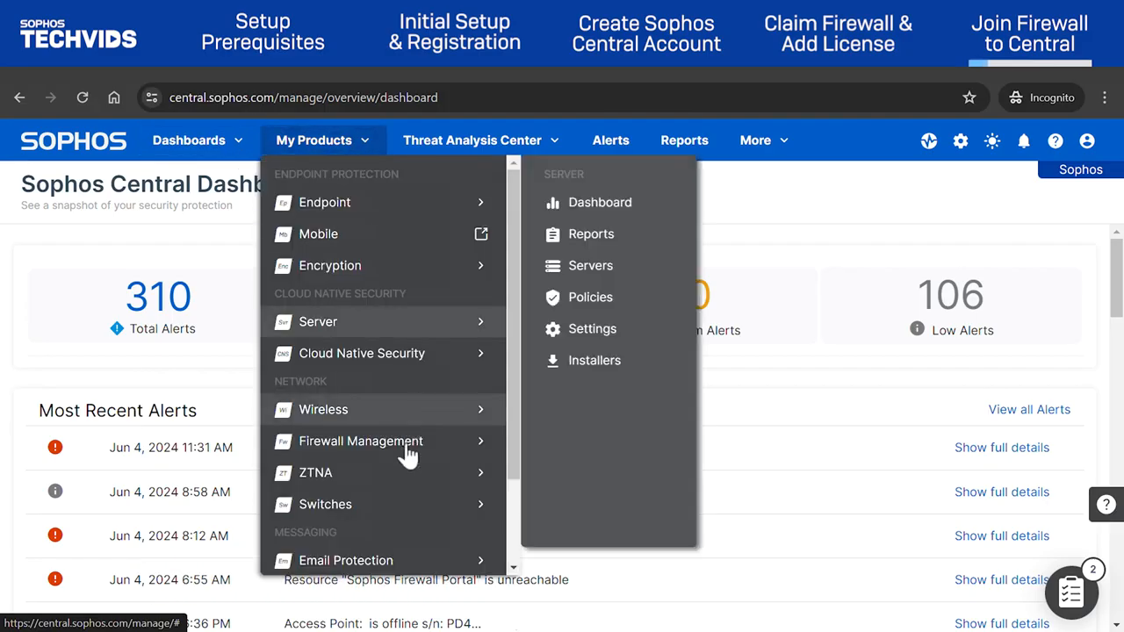
pyautogui.click(403, 446)
pyautogui.click(593, 297)
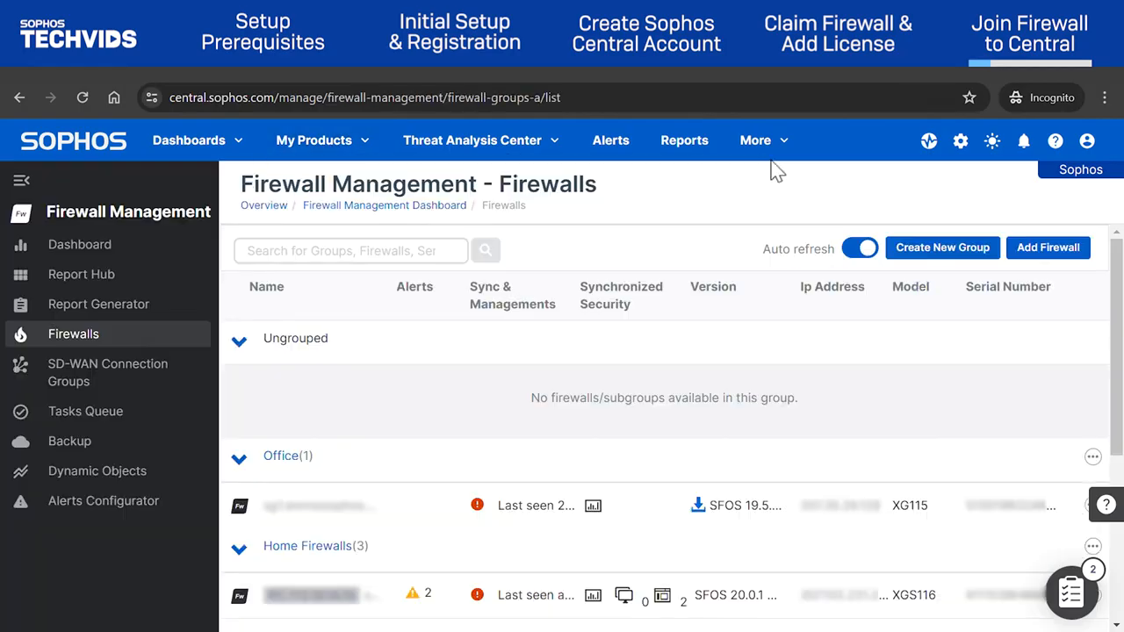
# Step: Add a firewall by pasting its device serial number, and finish by copying the registration OTP for the already deployed firewall
pyautogui.click(1041, 258)
pyautogui.moveTo(831, 339); pyautogui.dragTo(830, 509)
pyautogui.click(664, 407)
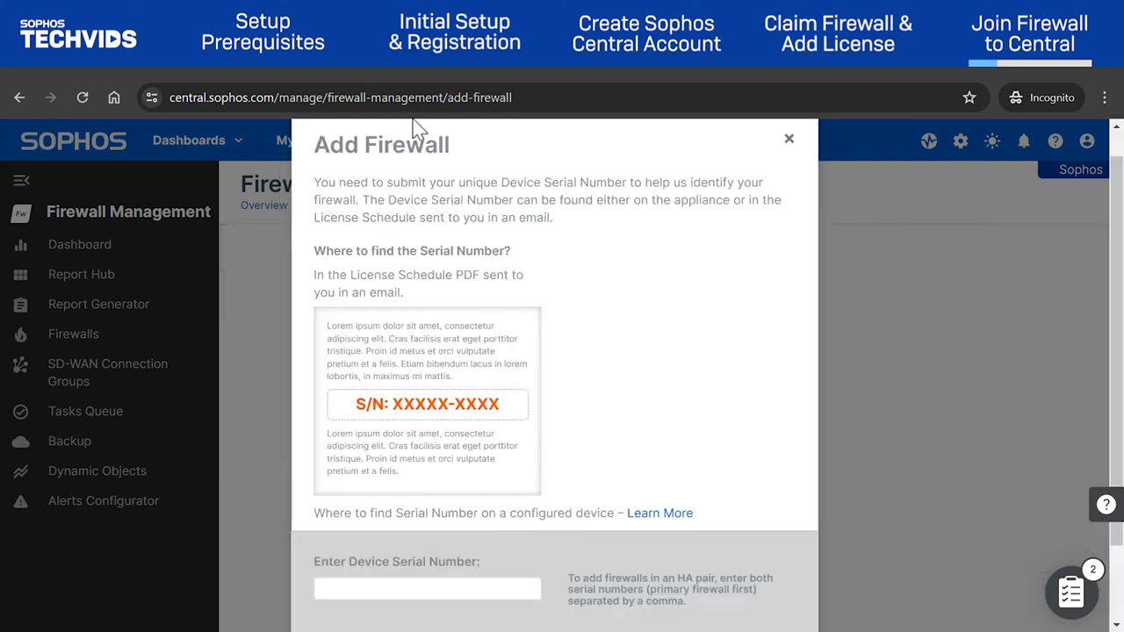
pyautogui.hotkey('ctrl', 'v')
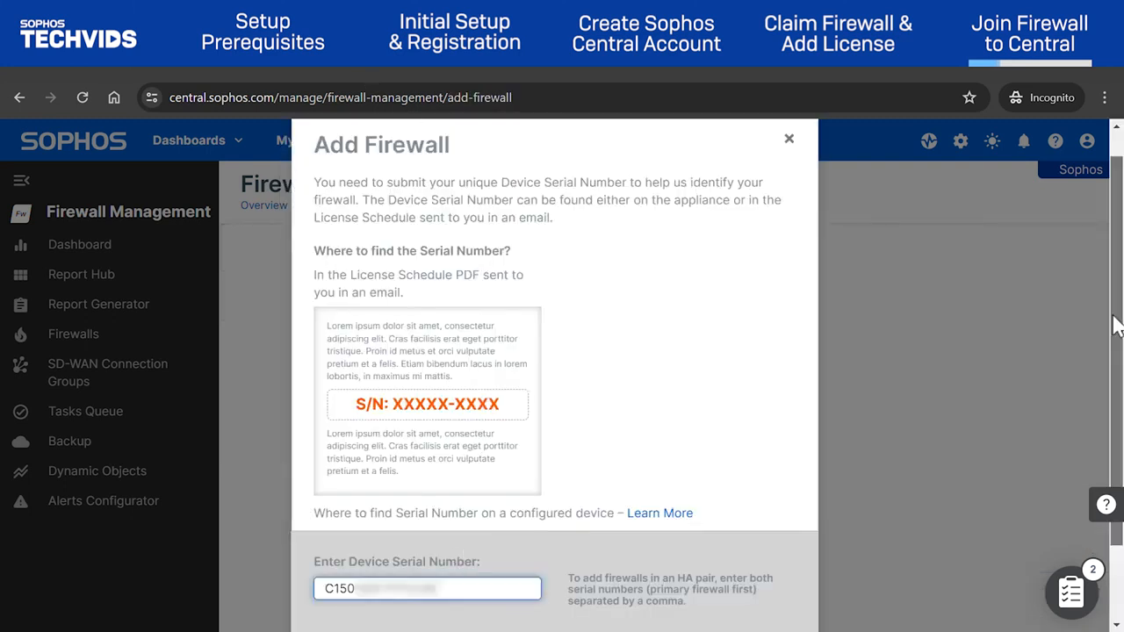
pyautogui.scroll(-2, 770, 496)
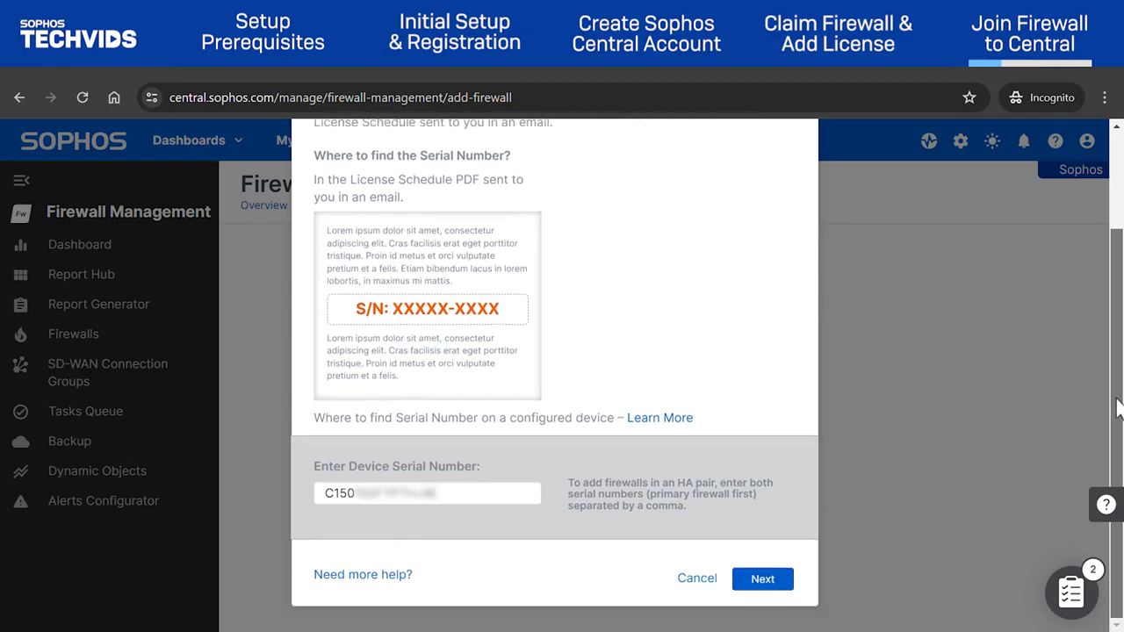
pyautogui.click(762, 581)
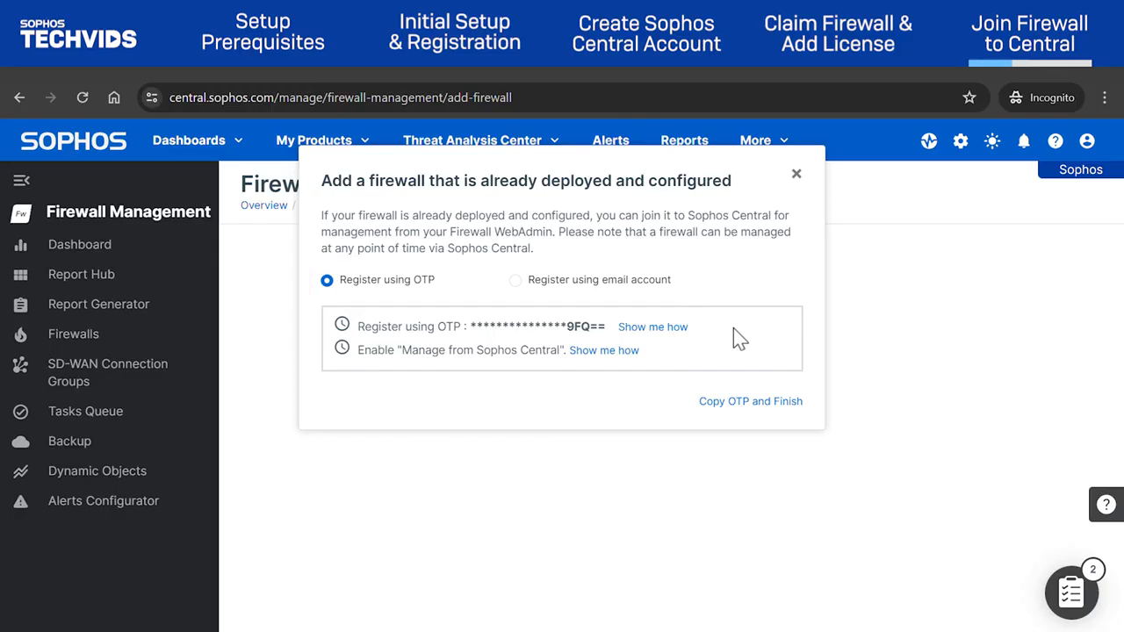
pyautogui.click(749, 403)
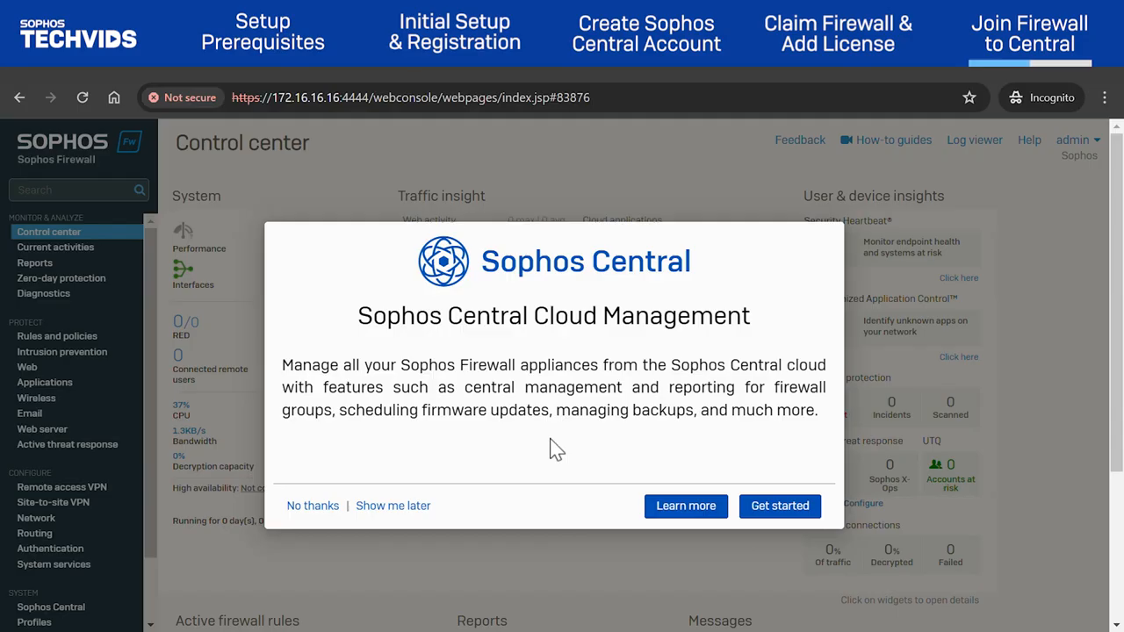
# Step: In the firewall web console, get started with Sophos Central and register the firewall by pasting the OTP
pyautogui.click(780, 507)
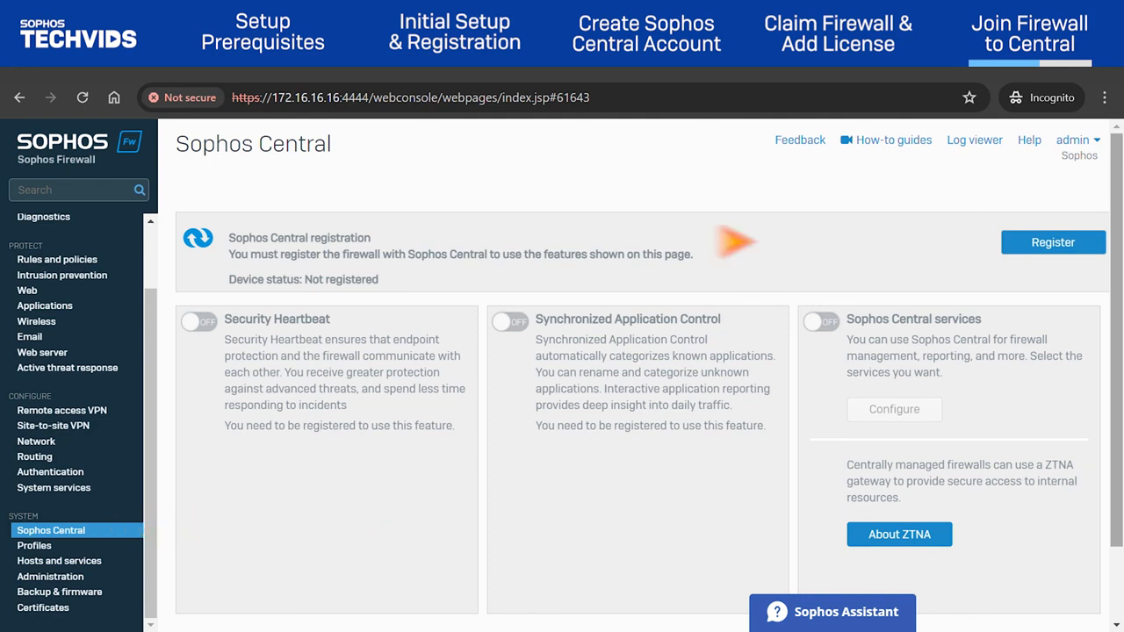
pyautogui.click(1033, 249)
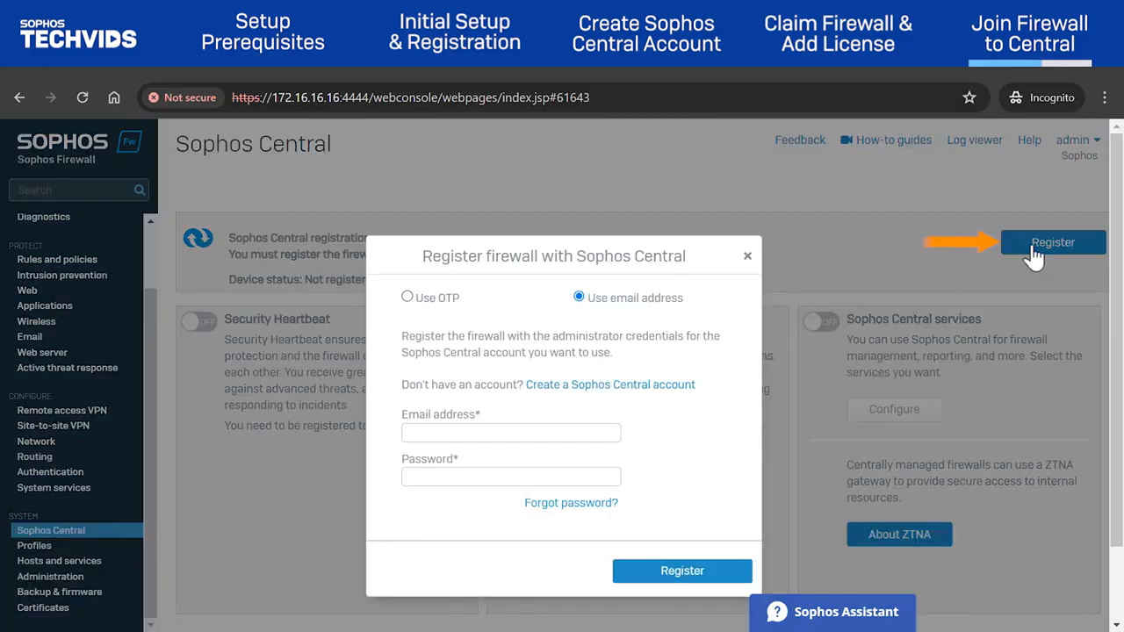
pyautogui.click(407, 297)
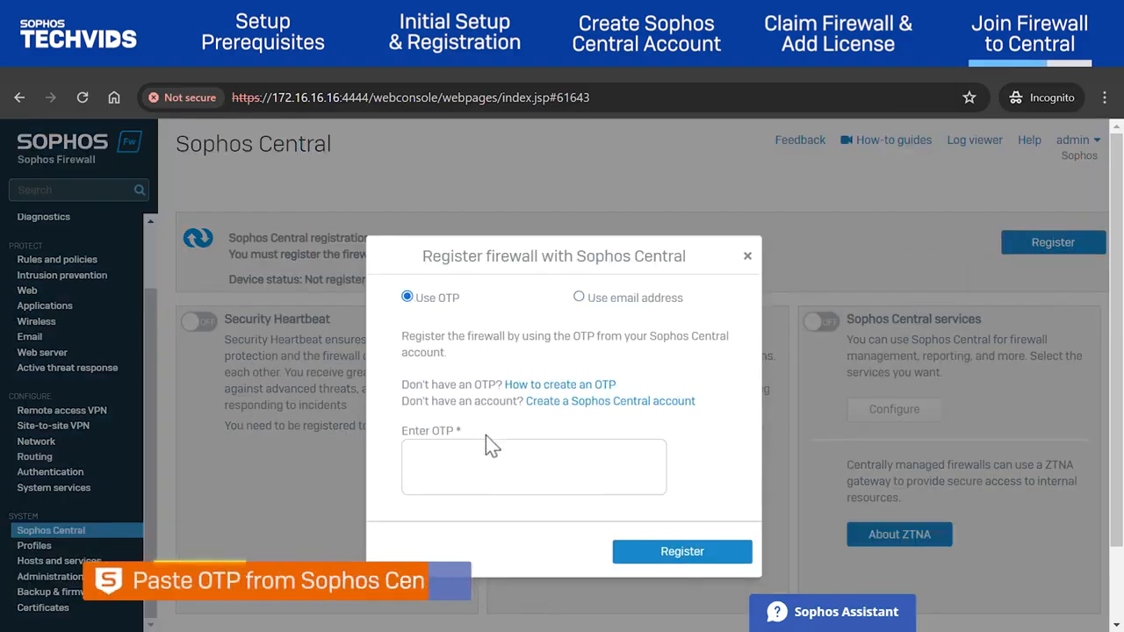
pyautogui.rightClick(485, 461)
pyautogui.click(582, 289)
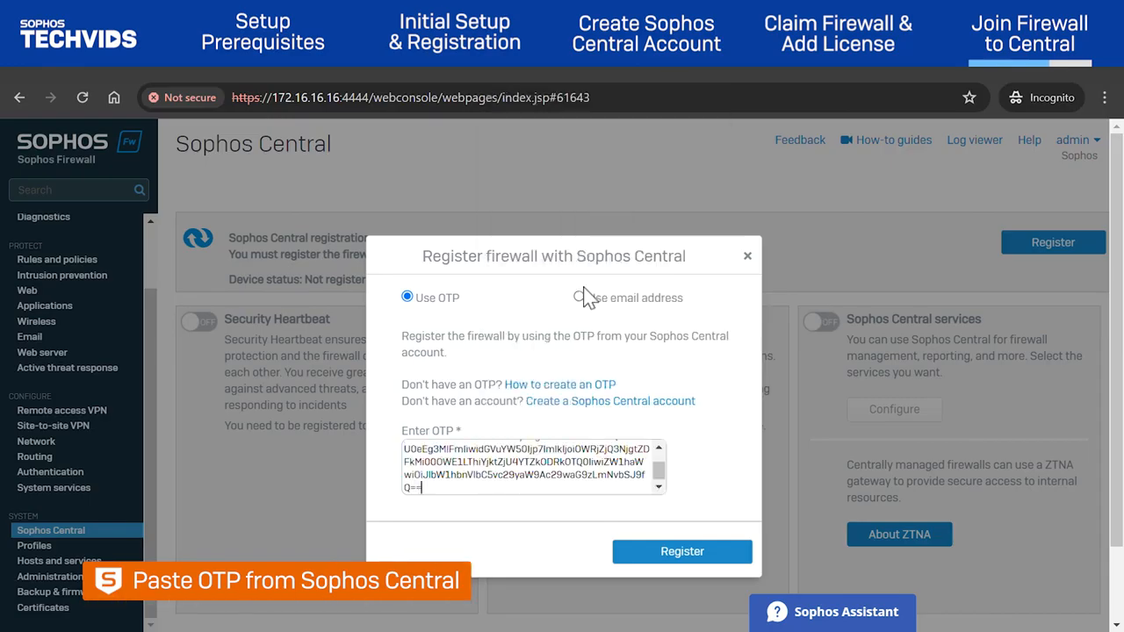
pyautogui.click(672, 553)
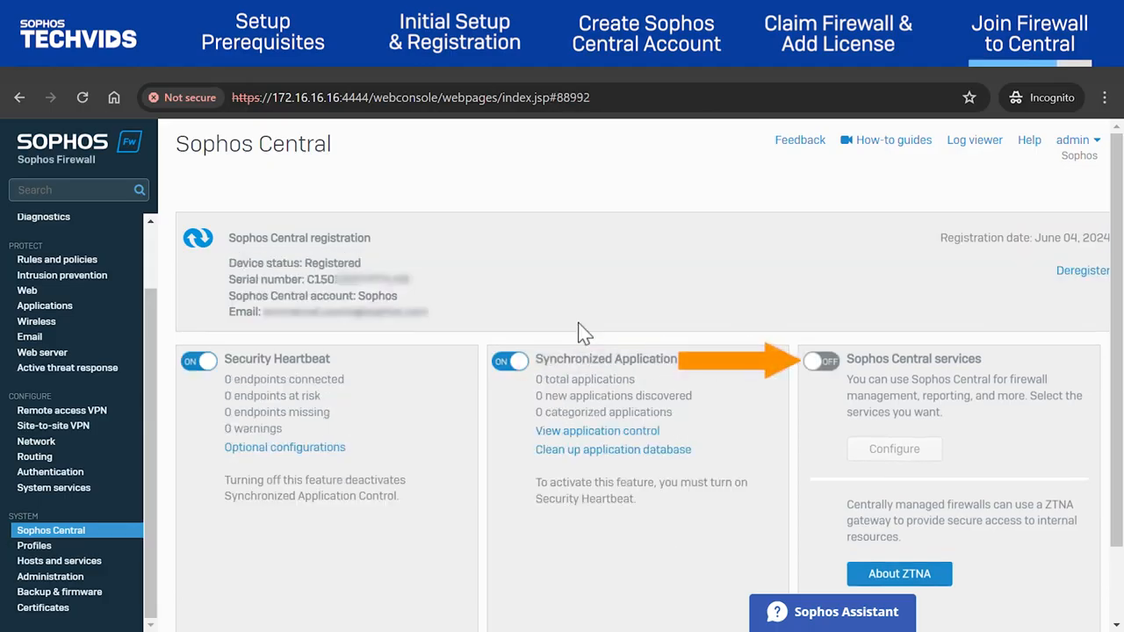
# Step: Turn on Sophos Central services with reports and logs, management from Sophos Central, and configuration backups, and apply them
pyautogui.click(816, 356)
pyautogui.click(497, 325)
pyautogui.click(495, 350)
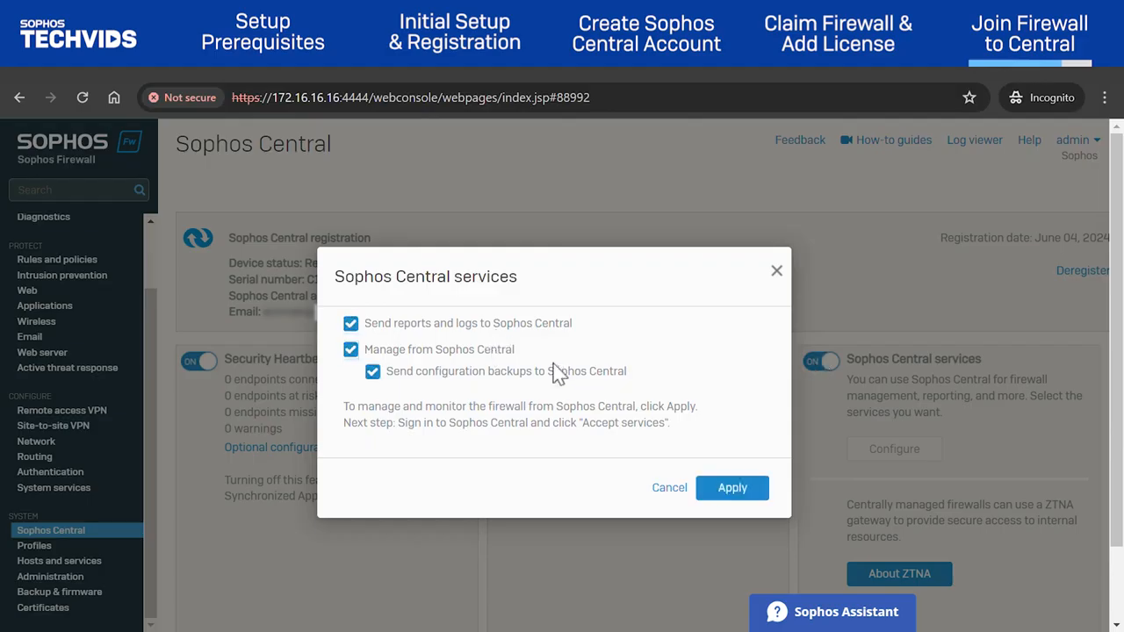
pyautogui.click(729, 489)
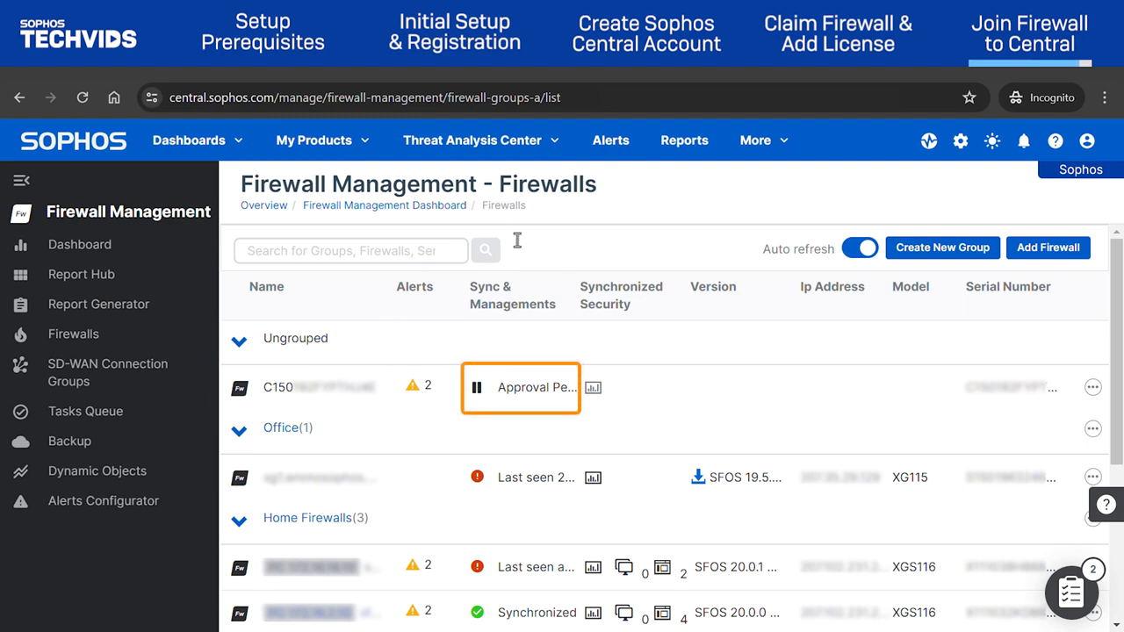
# Step: In Sophos Central, accept the services for the ungrouped firewall that is pending approval
pyautogui.moveTo(533, 400)
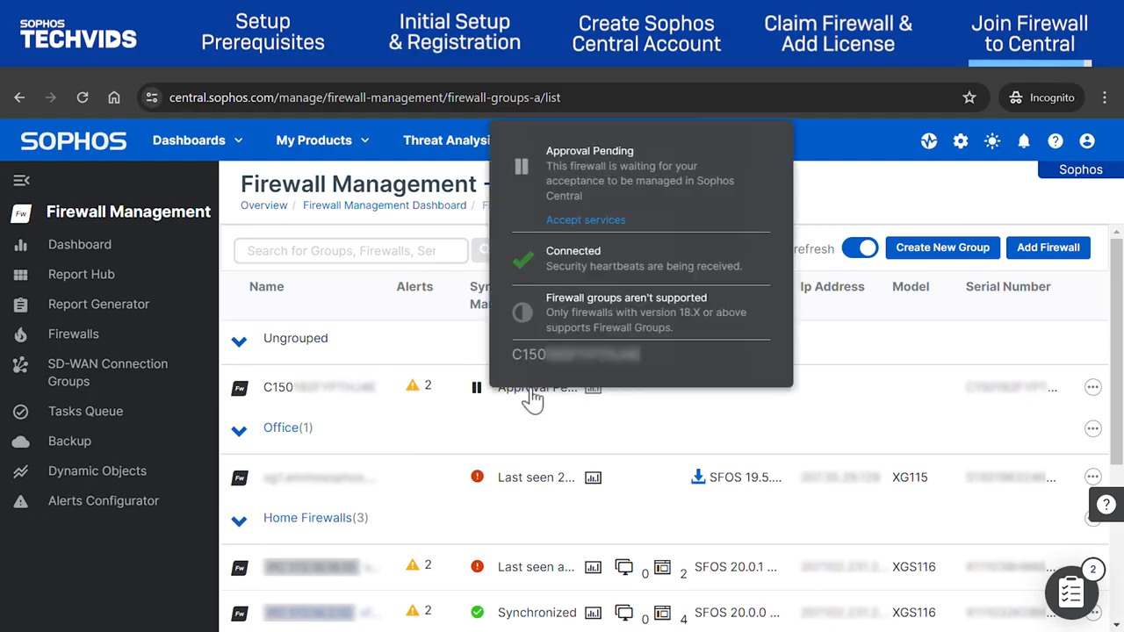
pyautogui.click(595, 221)
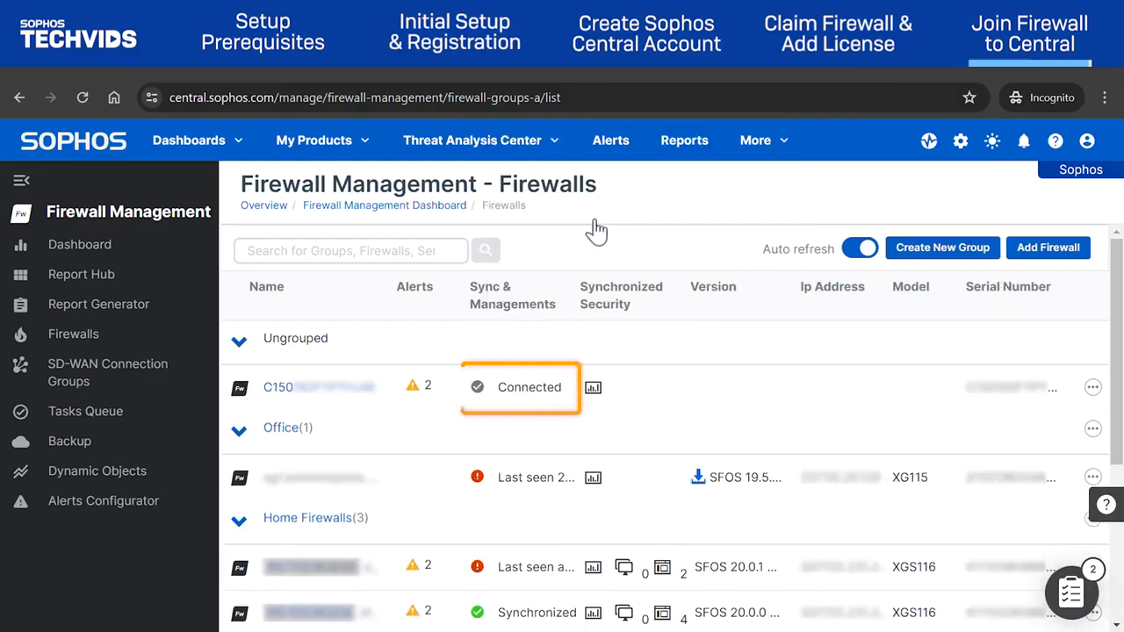